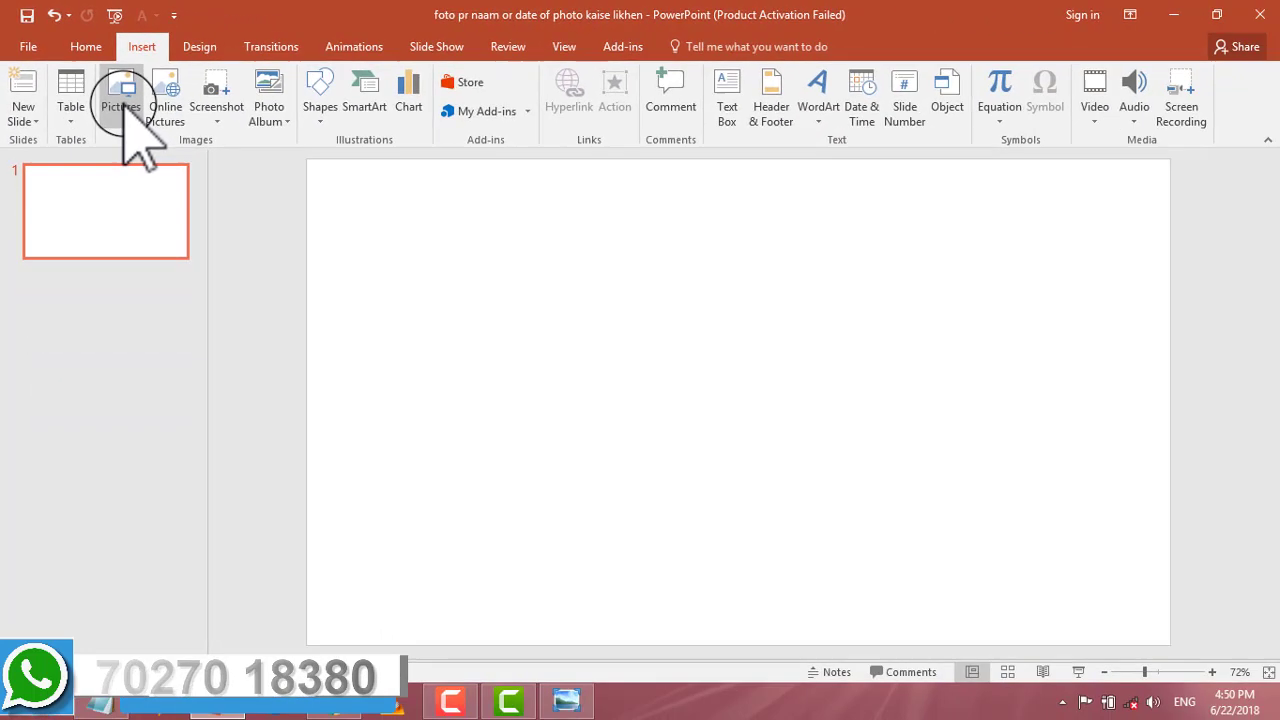
Step: Insert the DDFG photo from the Desktop's Haryana Objective Quction folder onto the slide
left_click(124, 100)
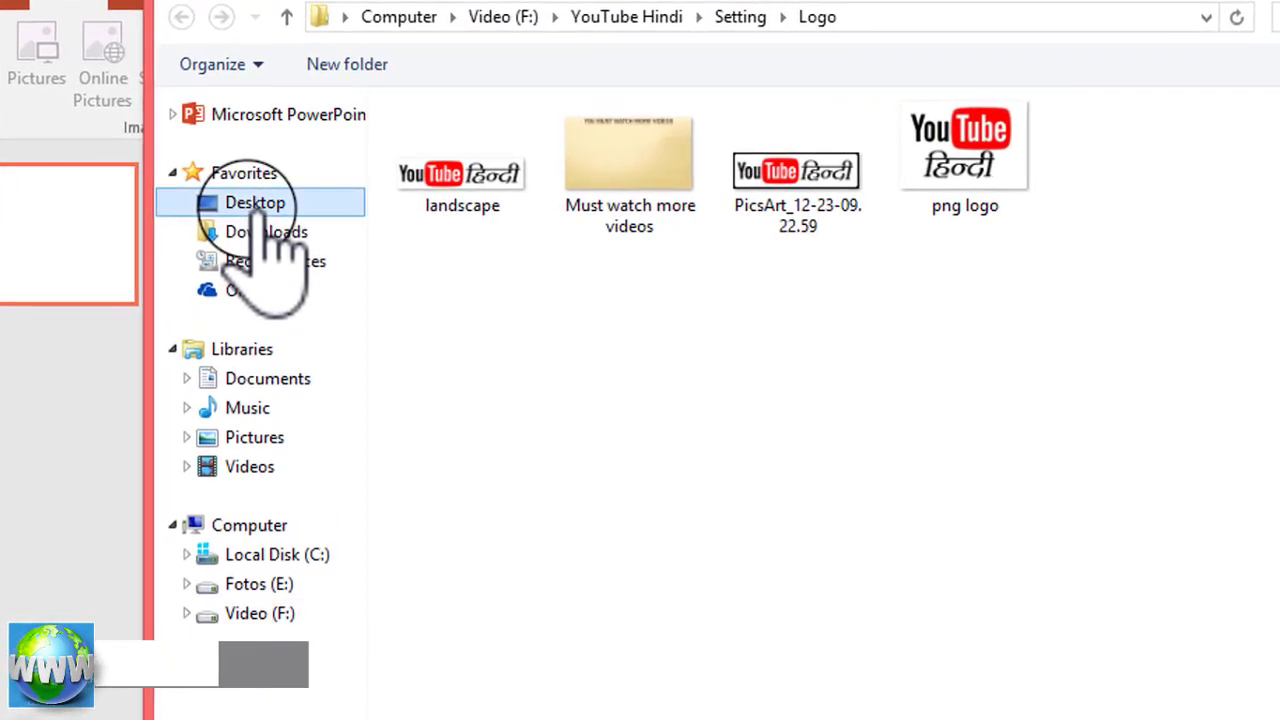
left_click(267, 190)
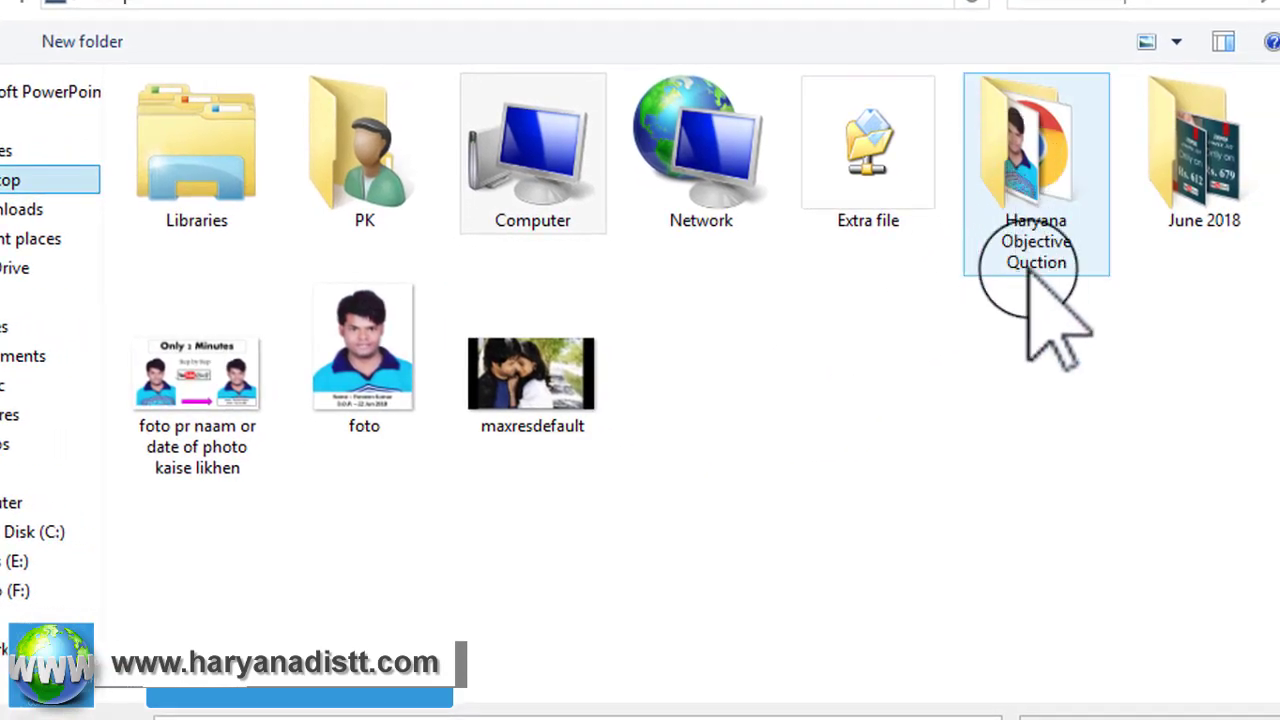
double_click(1035, 200)
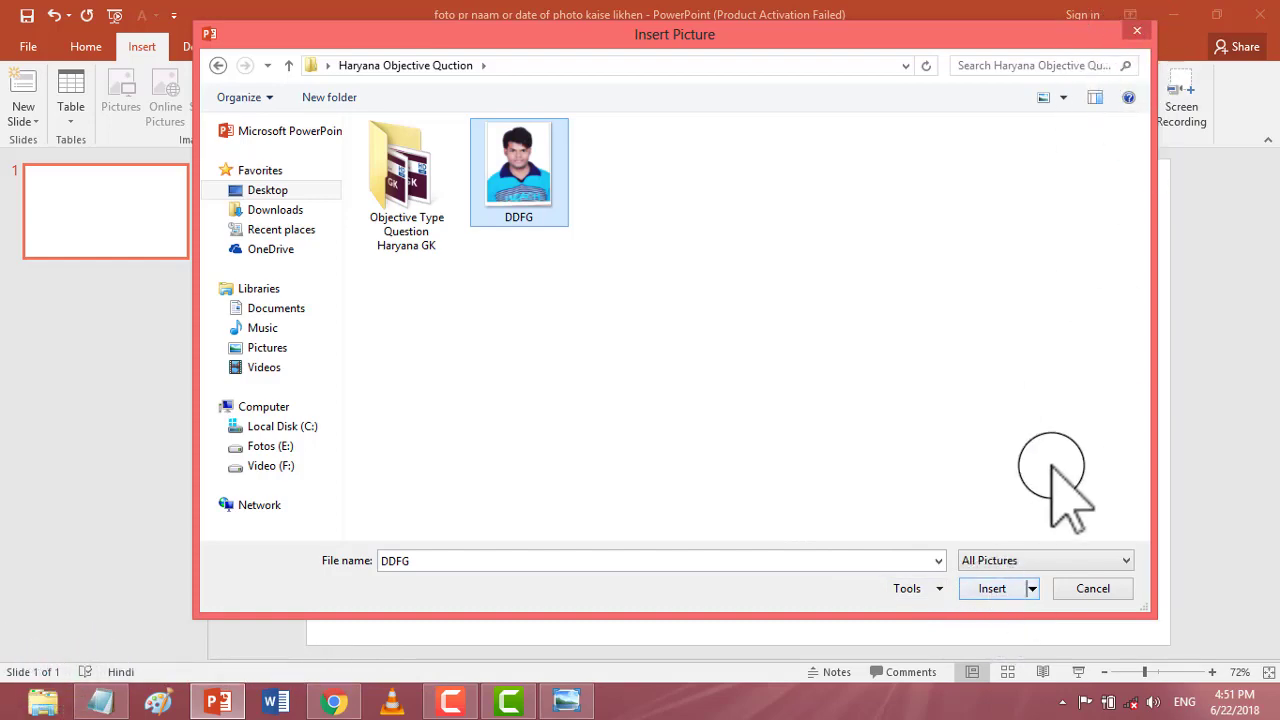
left_click(1015, 586)
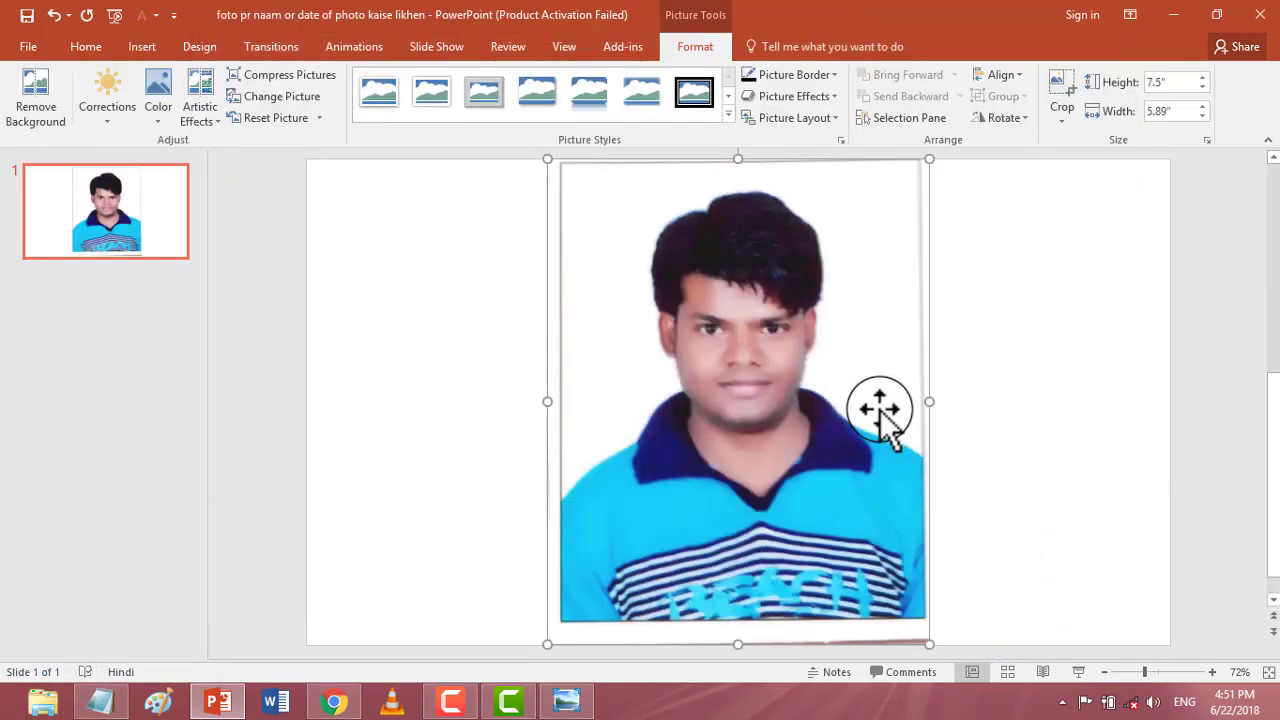
Step: Move the photo to the slide's left side and crop its edges down to 6.84" by 5.39"
left_click_drag(880, 409, 630, 404)
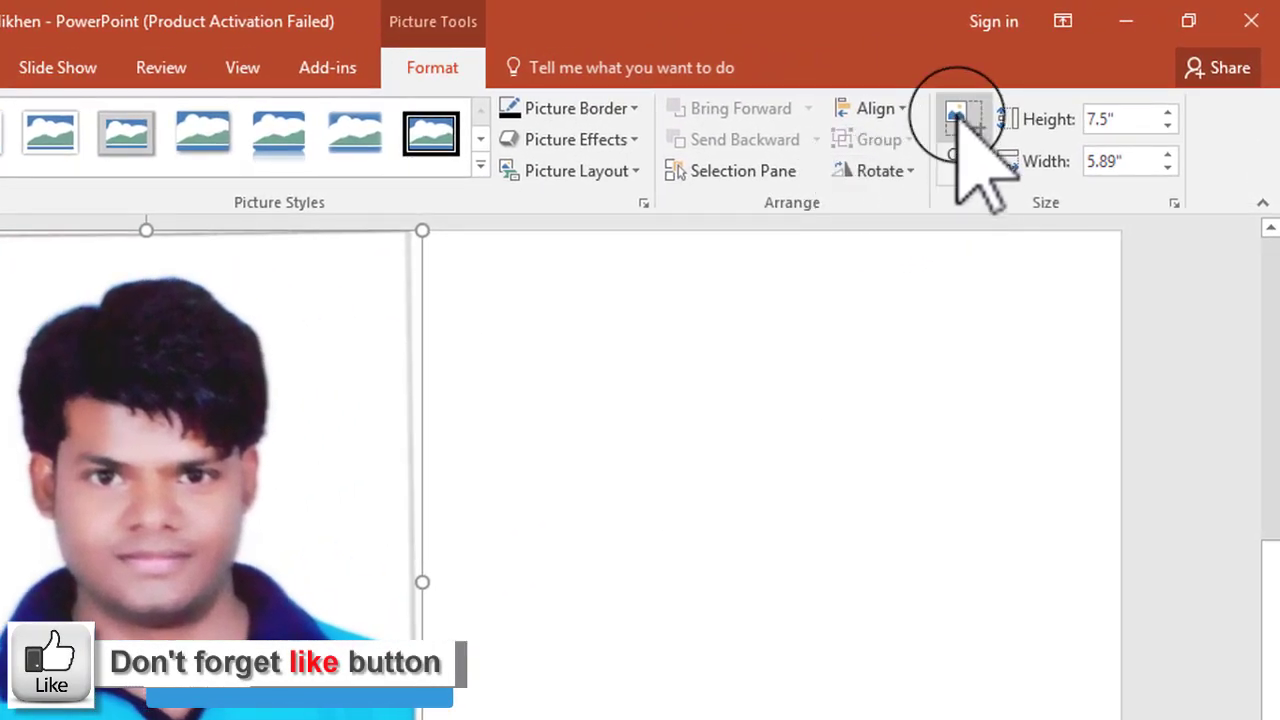
left_click(957, 117)
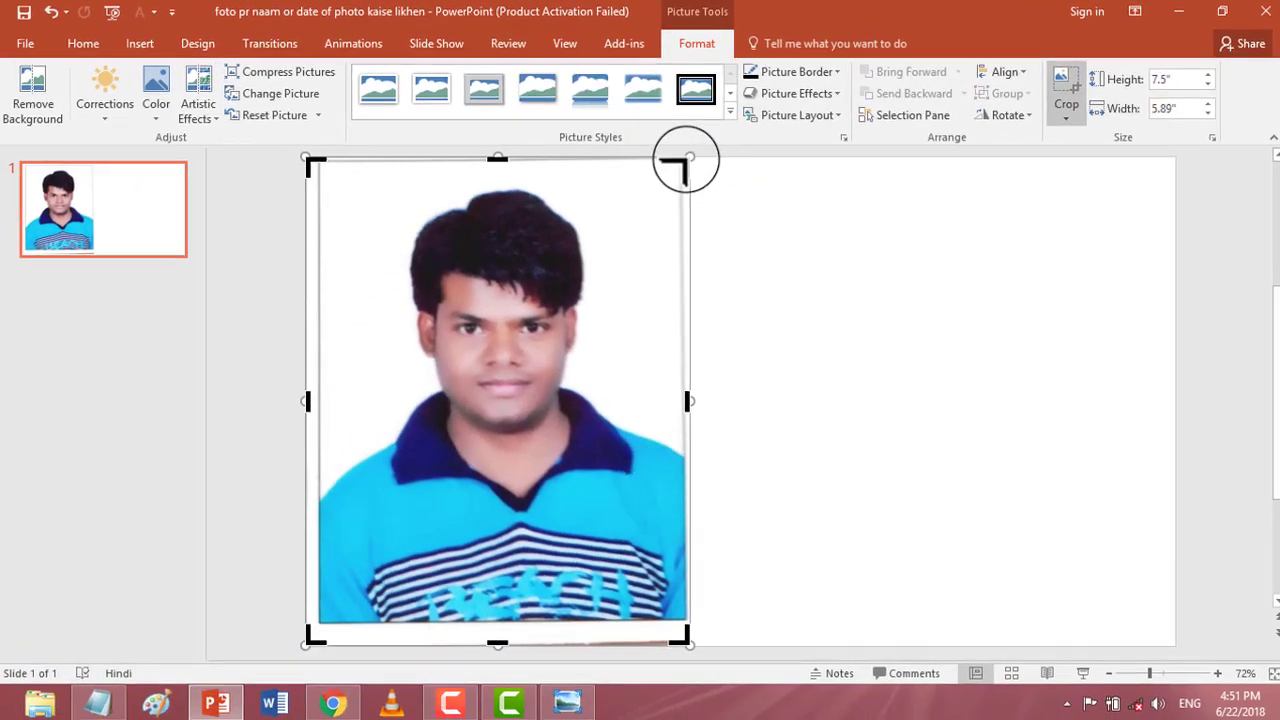
left_click_drag(684, 171, 673, 165)
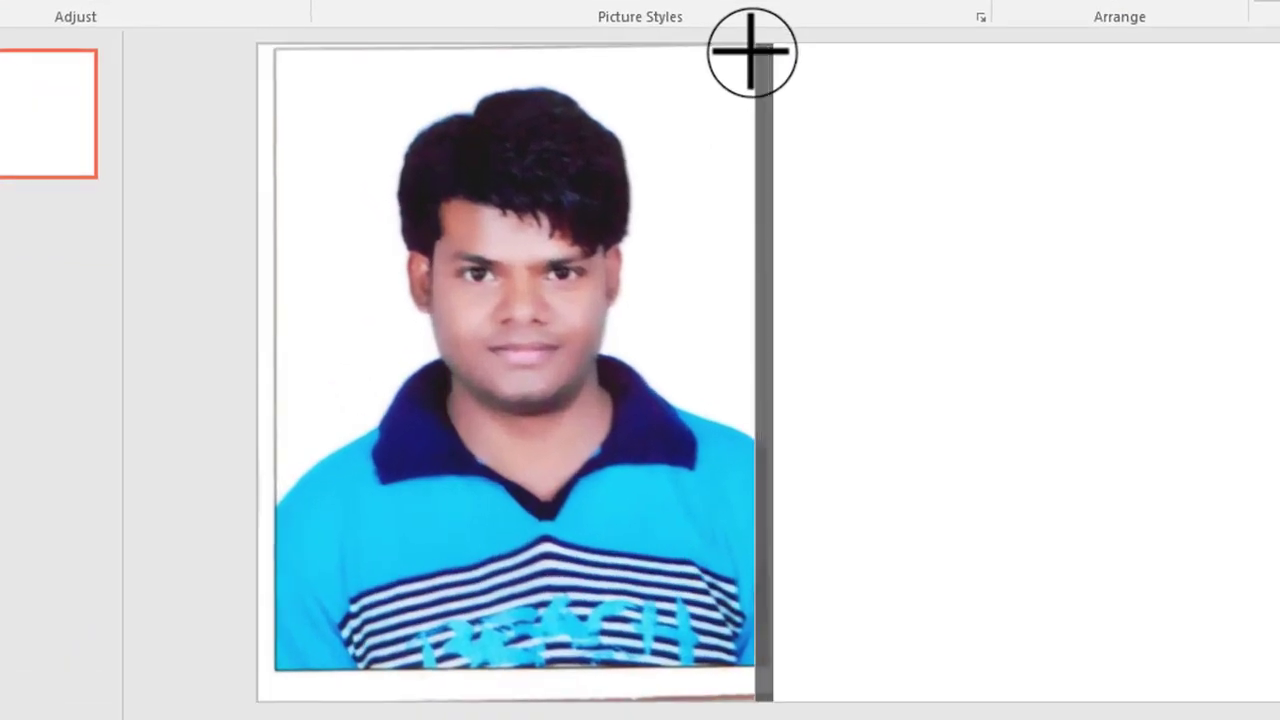
left_click_drag(752, 52, 756, 58)
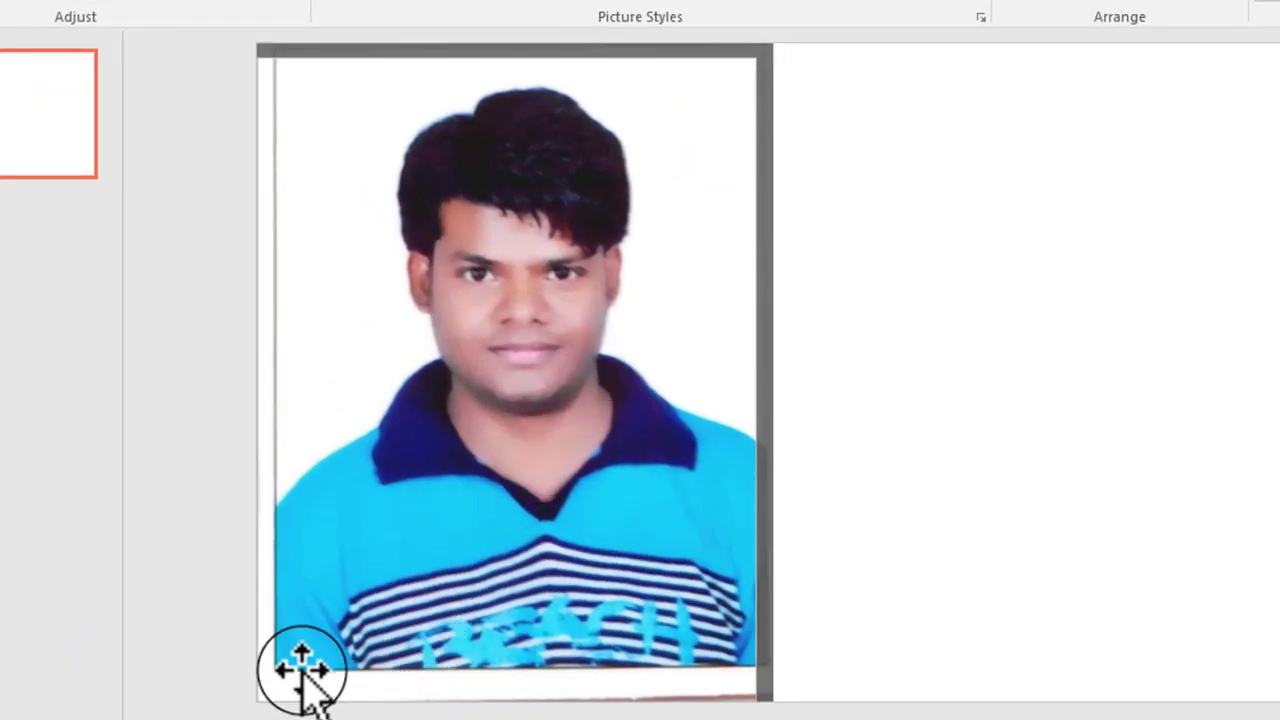
left_click_drag(281, 690, 283, 657)
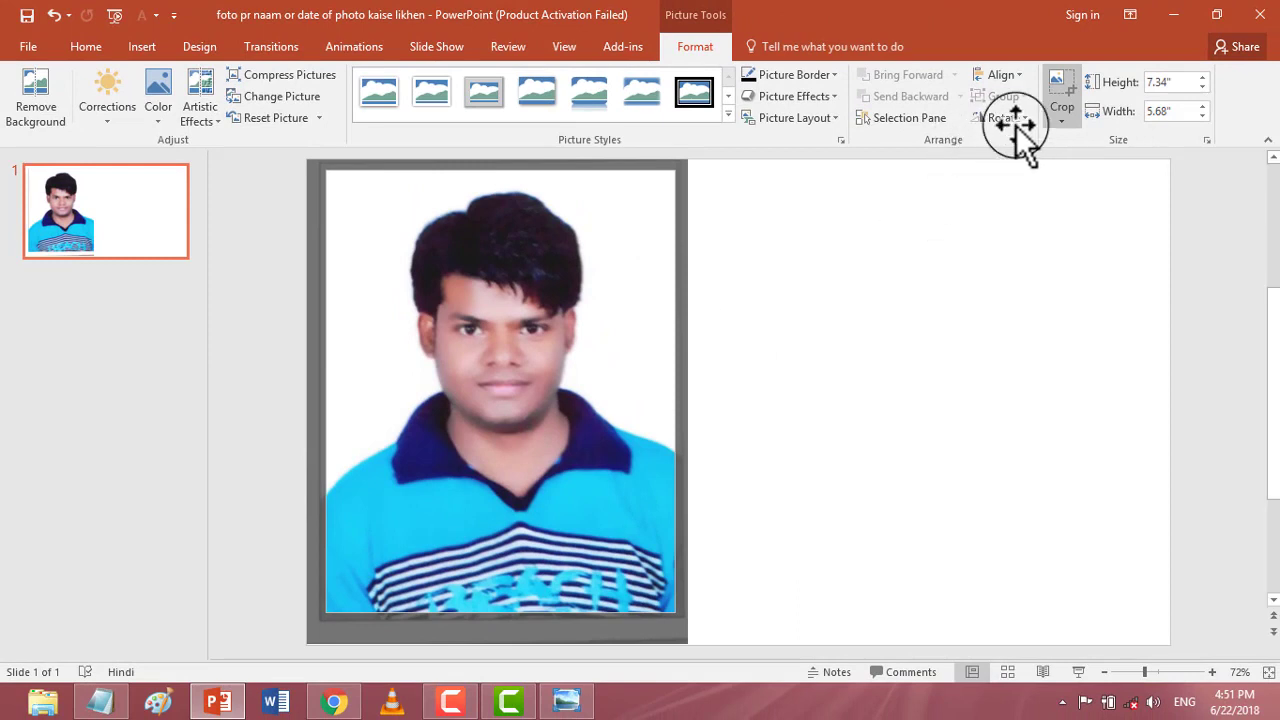
left_click(1062, 88)
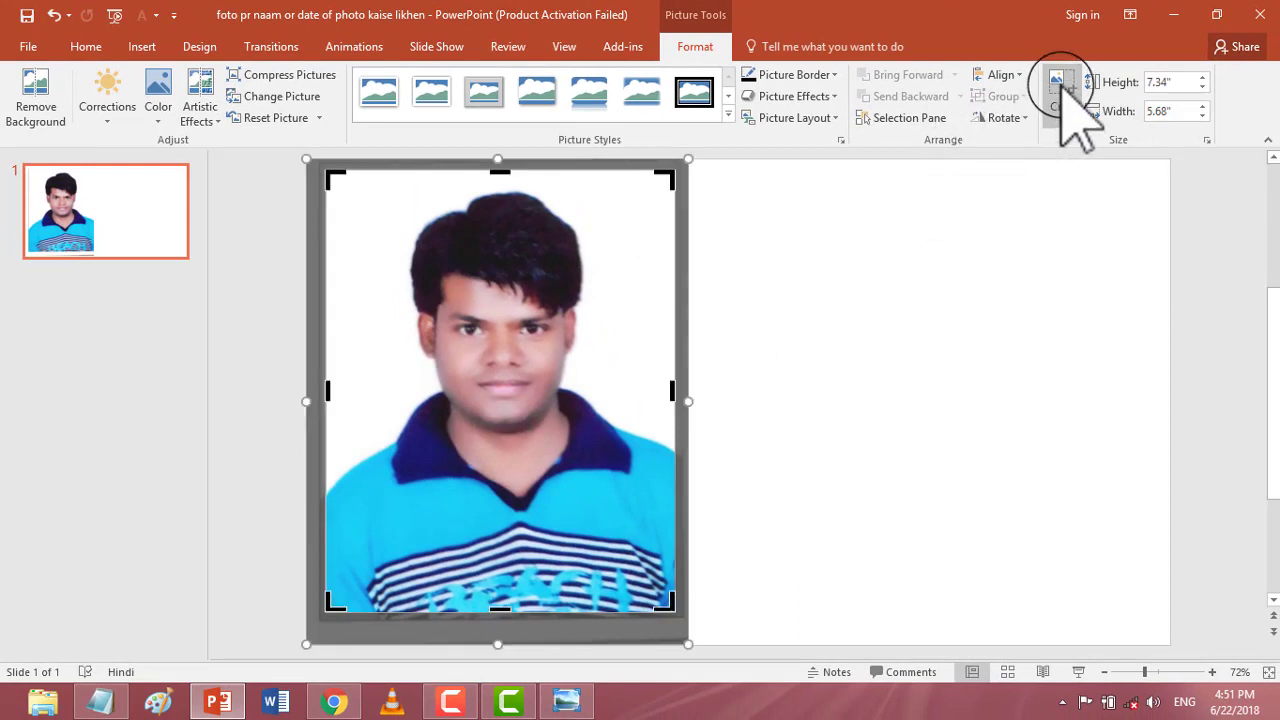
left_click(1062, 88)
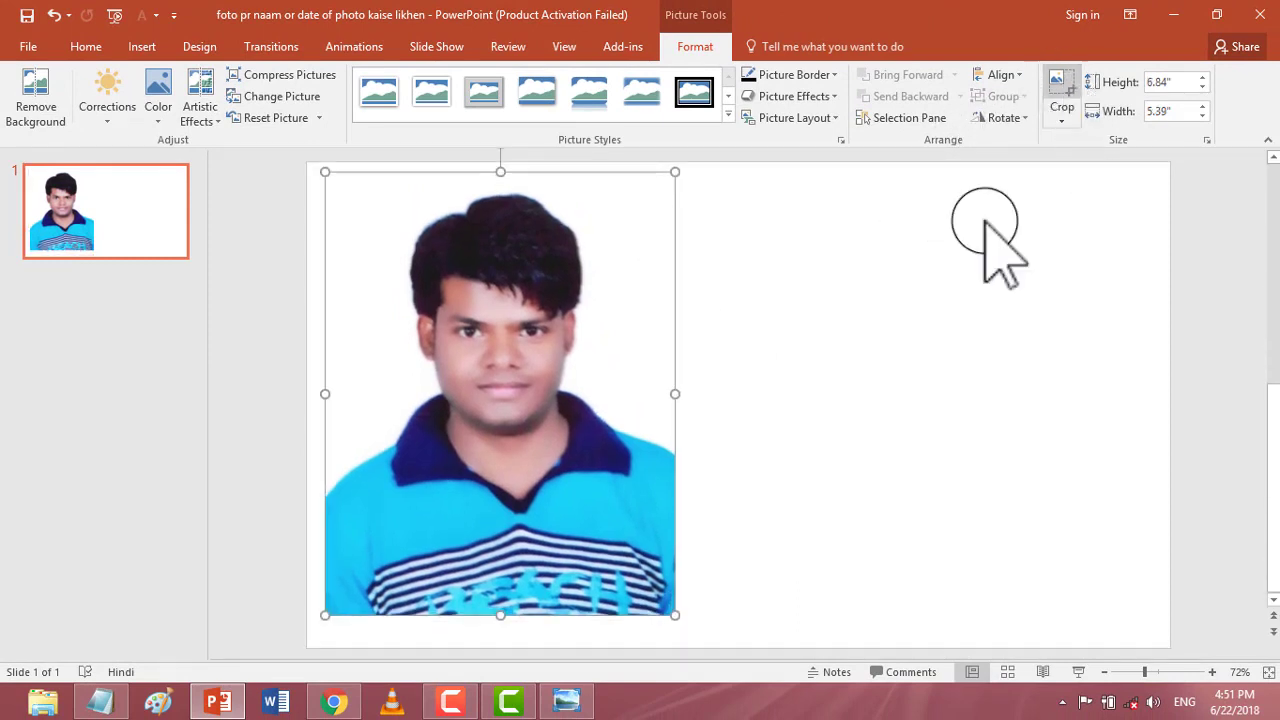
Step: Nudge the photo slightly and draw a rectangle across its bottom strip
mouse_move(543, 414)
left_mouse_down()
mouse_move(556, 390)
mouse_move(544, 402)
left_mouse_up()
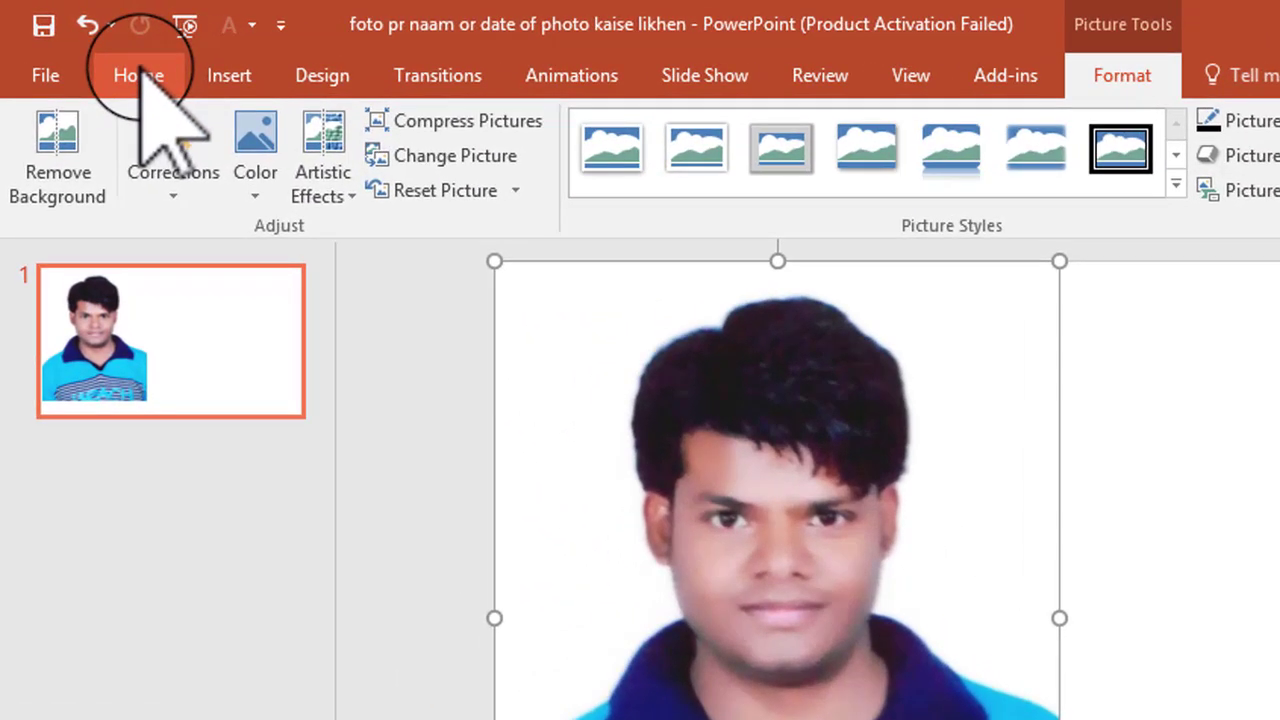
left_click(140, 75)
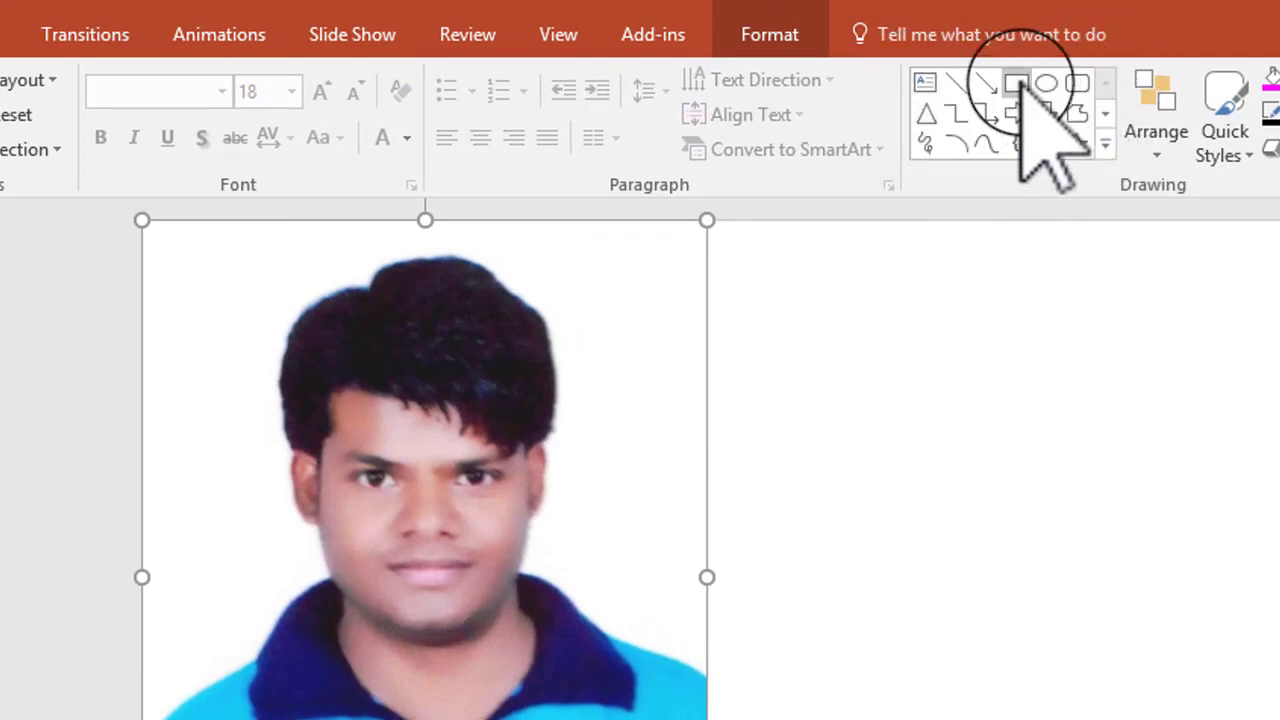
left_click(1020, 82)
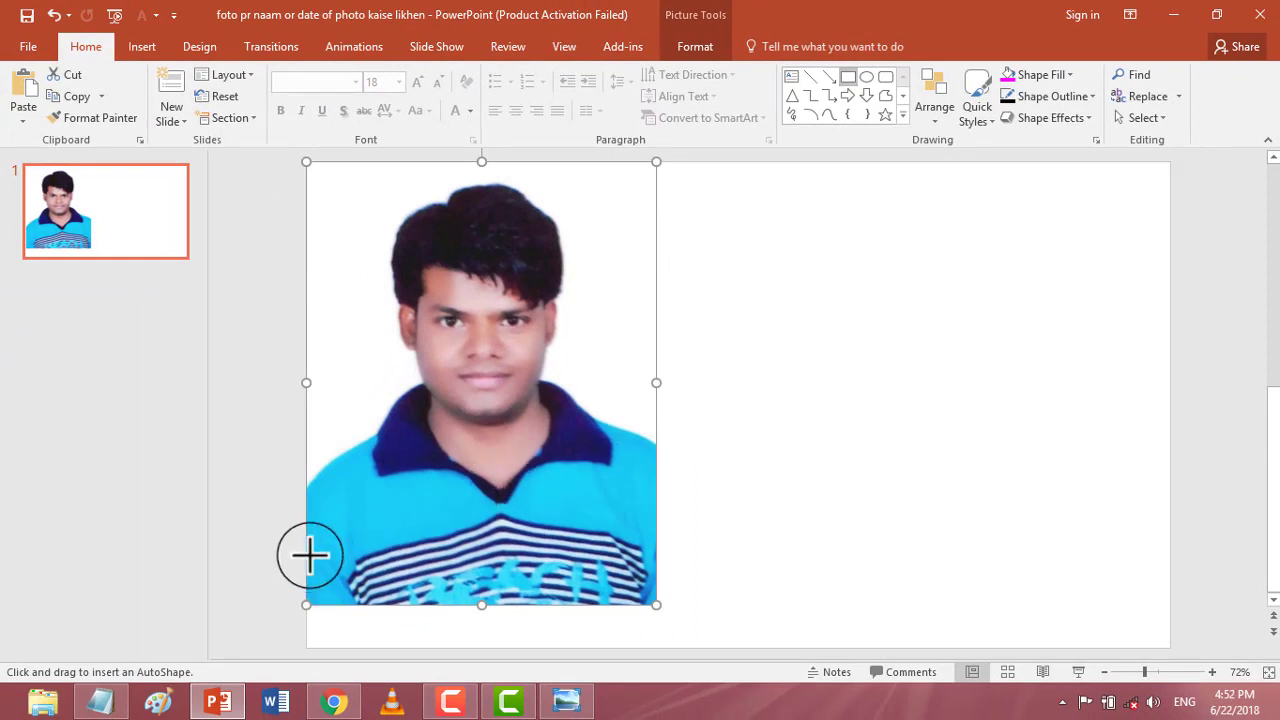
left_click_drag(313, 587, 607, 600)
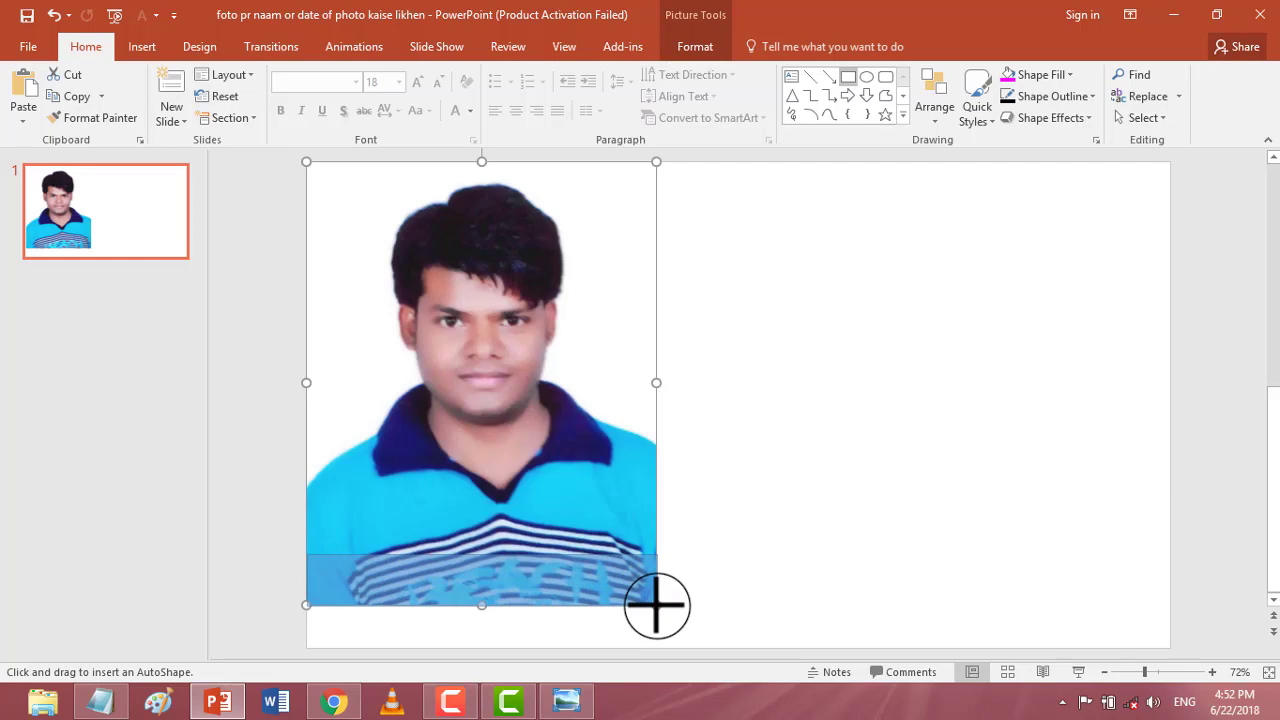
left_click_drag(656, 604, 657, 604)
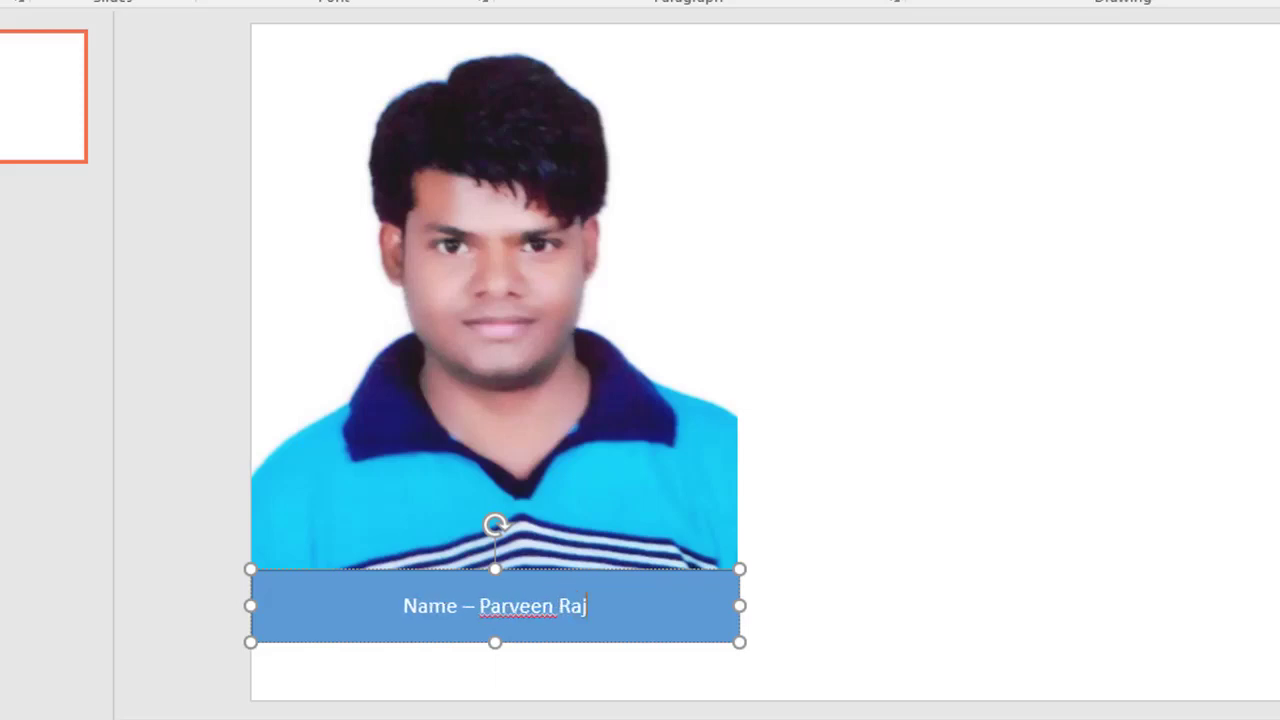
Step: Add the line 'D.O.P. – 22 JUN 2018' below the name and select both caption lines
key("Return")
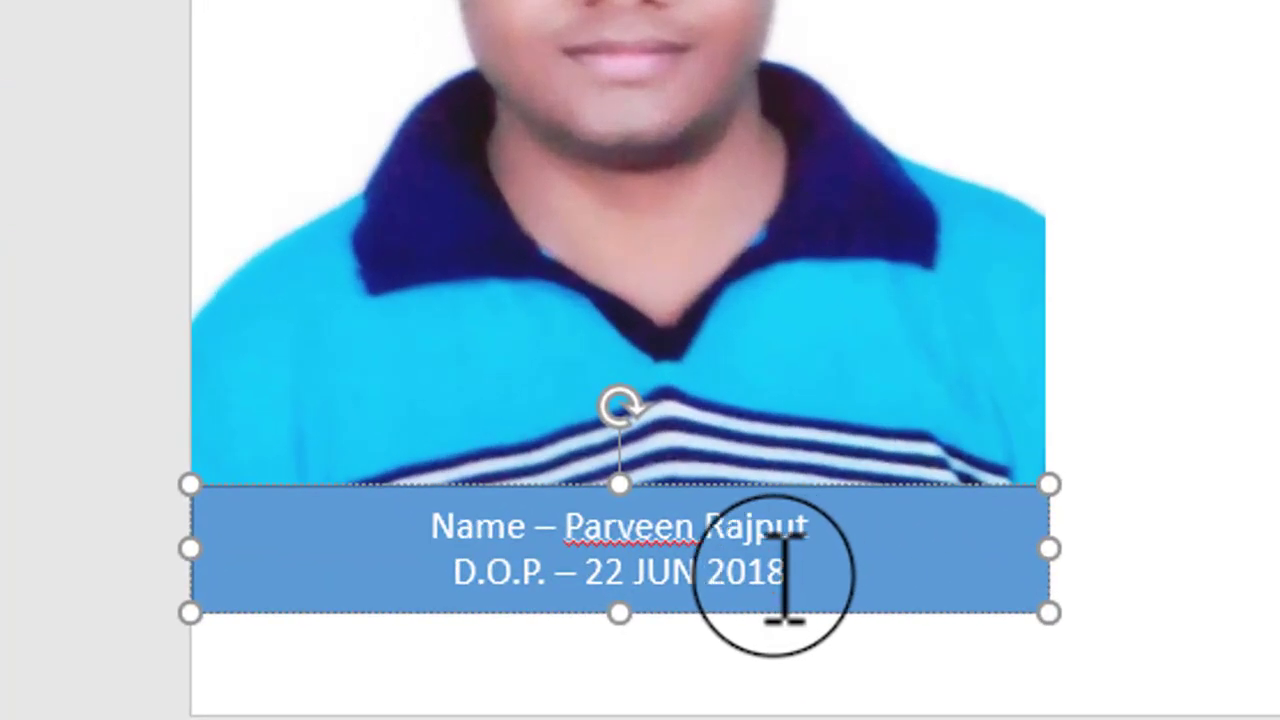
left_click_drag(785, 575, 435, 527)
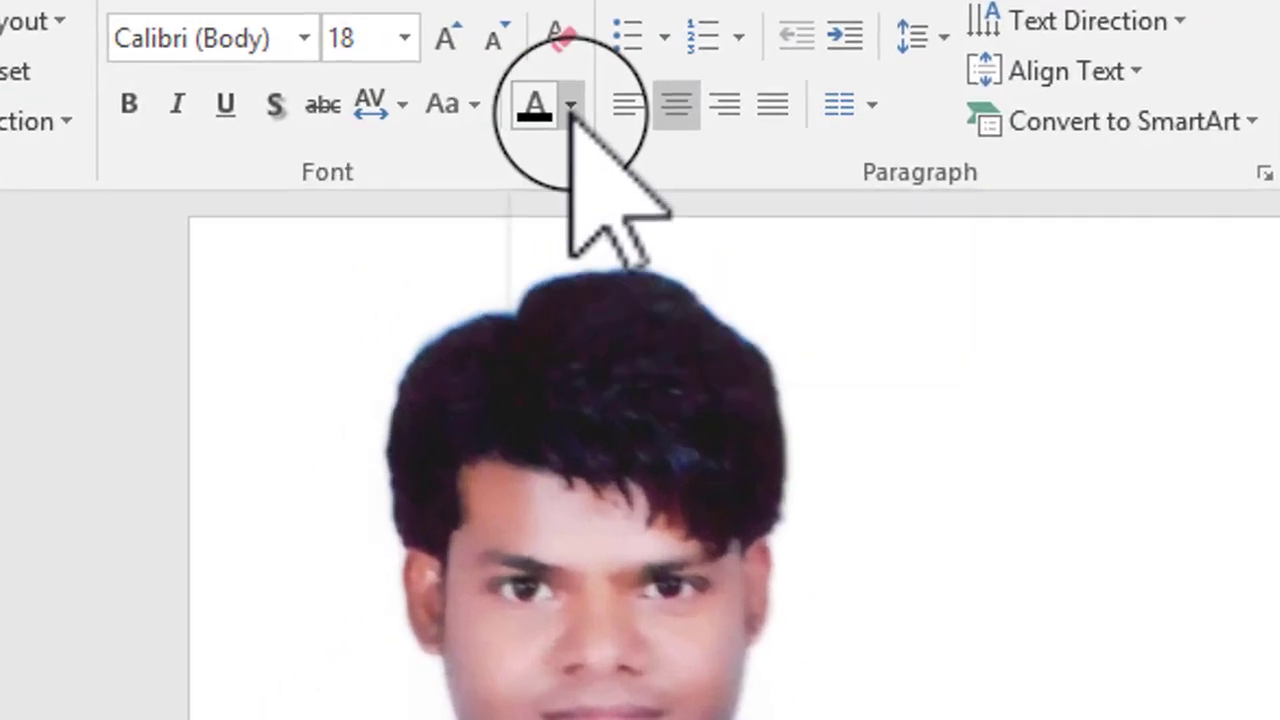
left_click(571, 105)
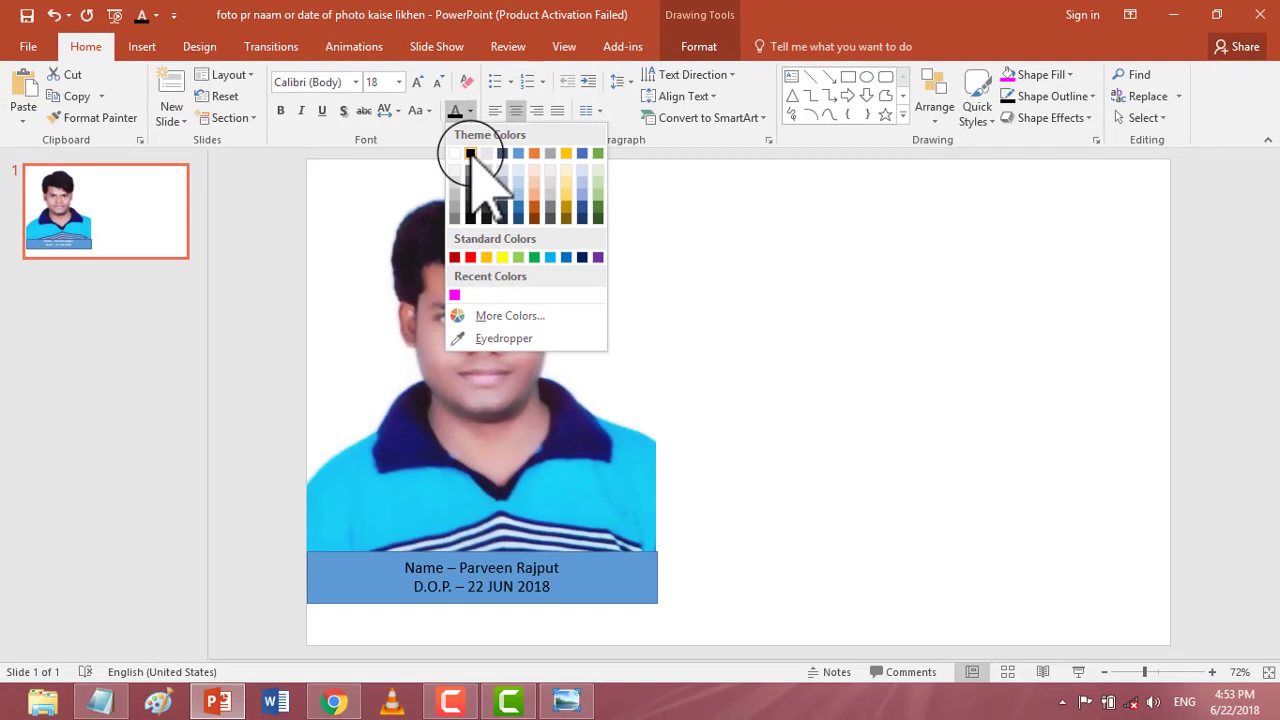
Step: Colour the caption text black and deselect it
left_click(470, 153)
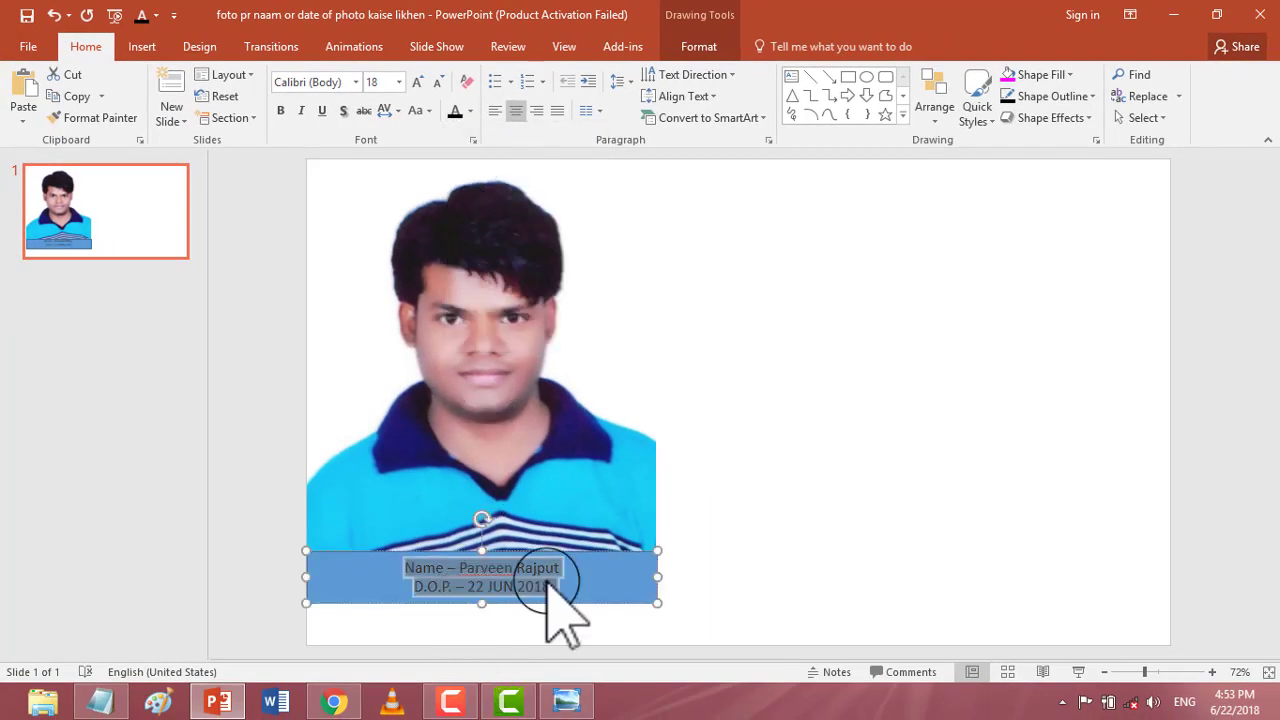
left_click(581, 585)
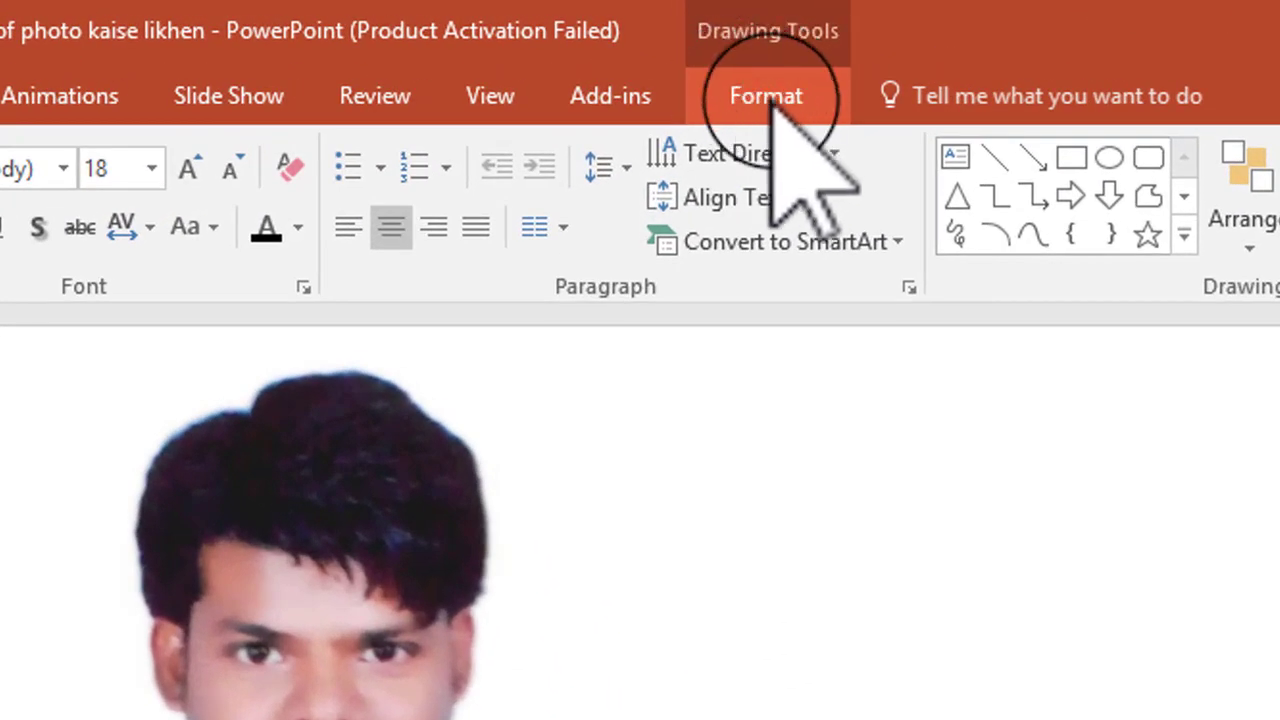
Step: Give the caption box a white fill and a 2¼ pt outline
left_click(775, 92)
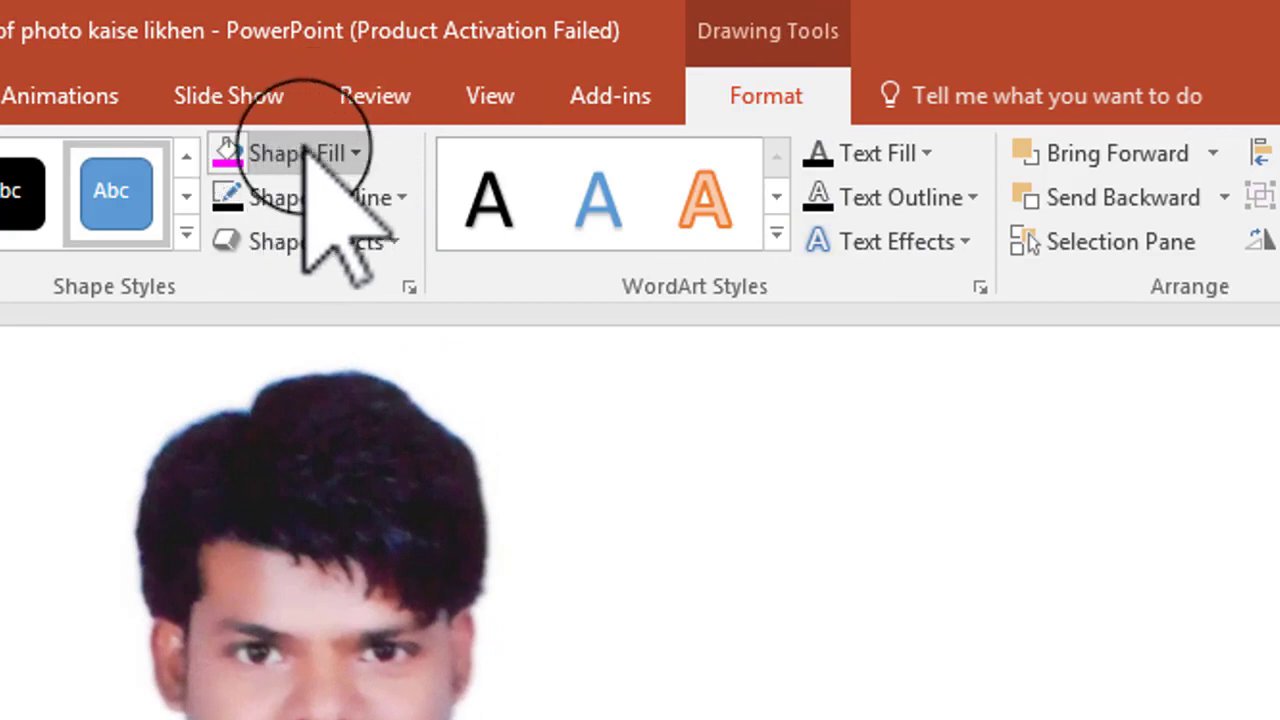
left_click(357, 153)
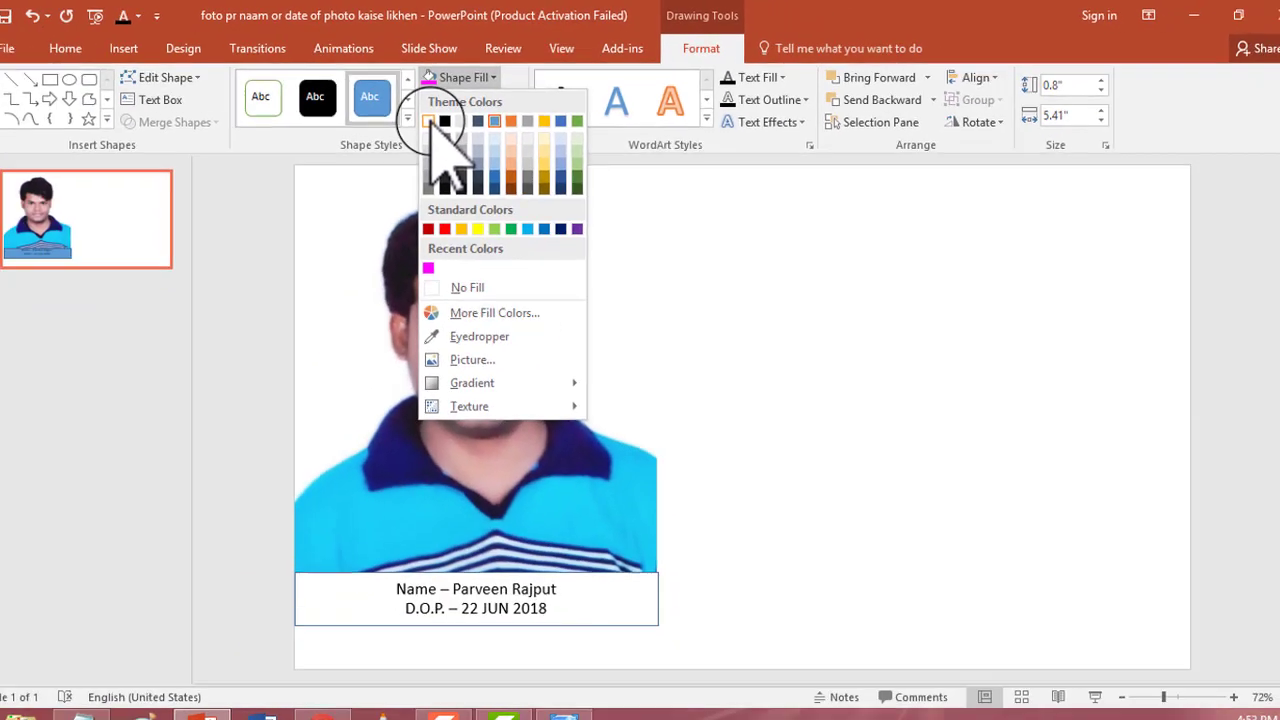
left_click(434, 120)
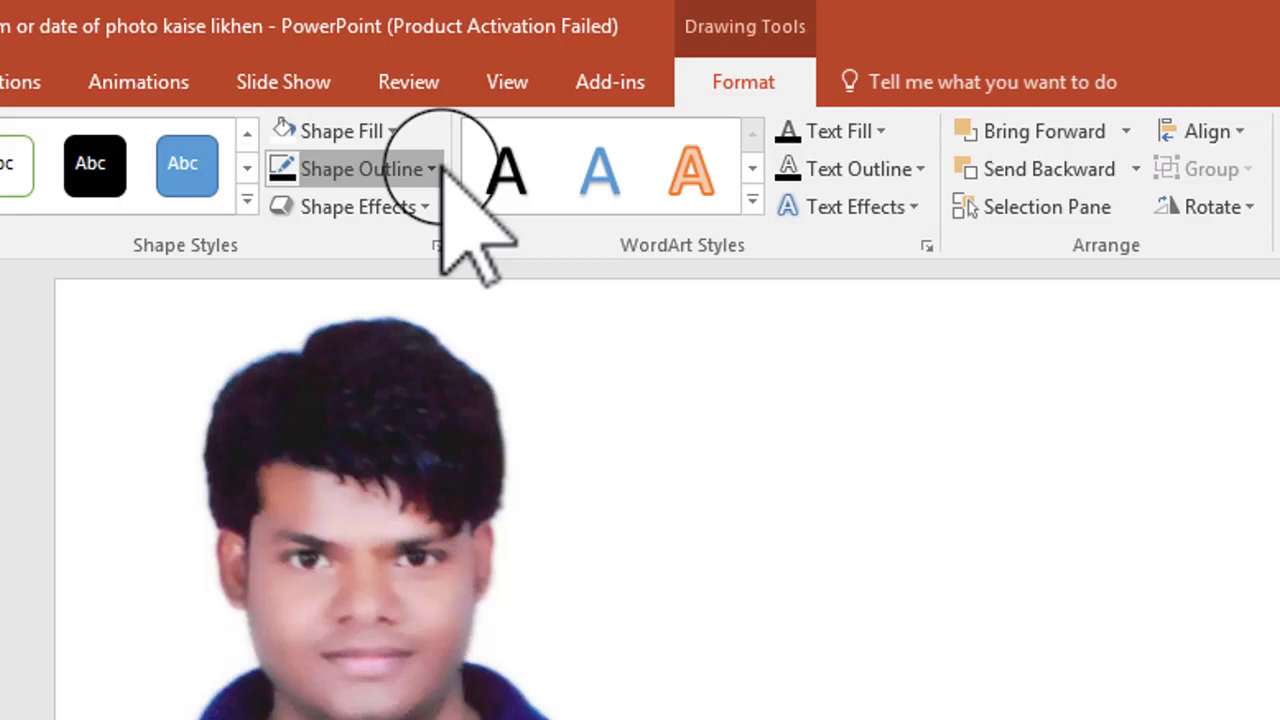
left_click(436, 168)
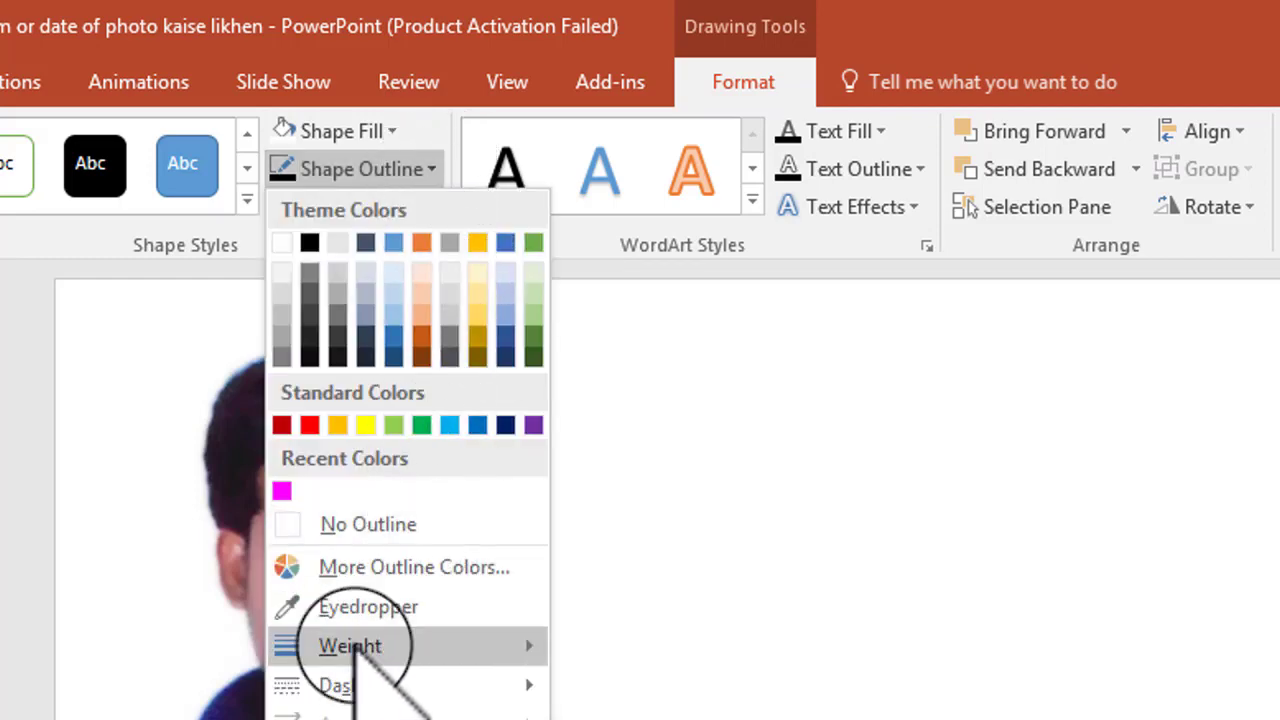
mouse_move(445, 354)
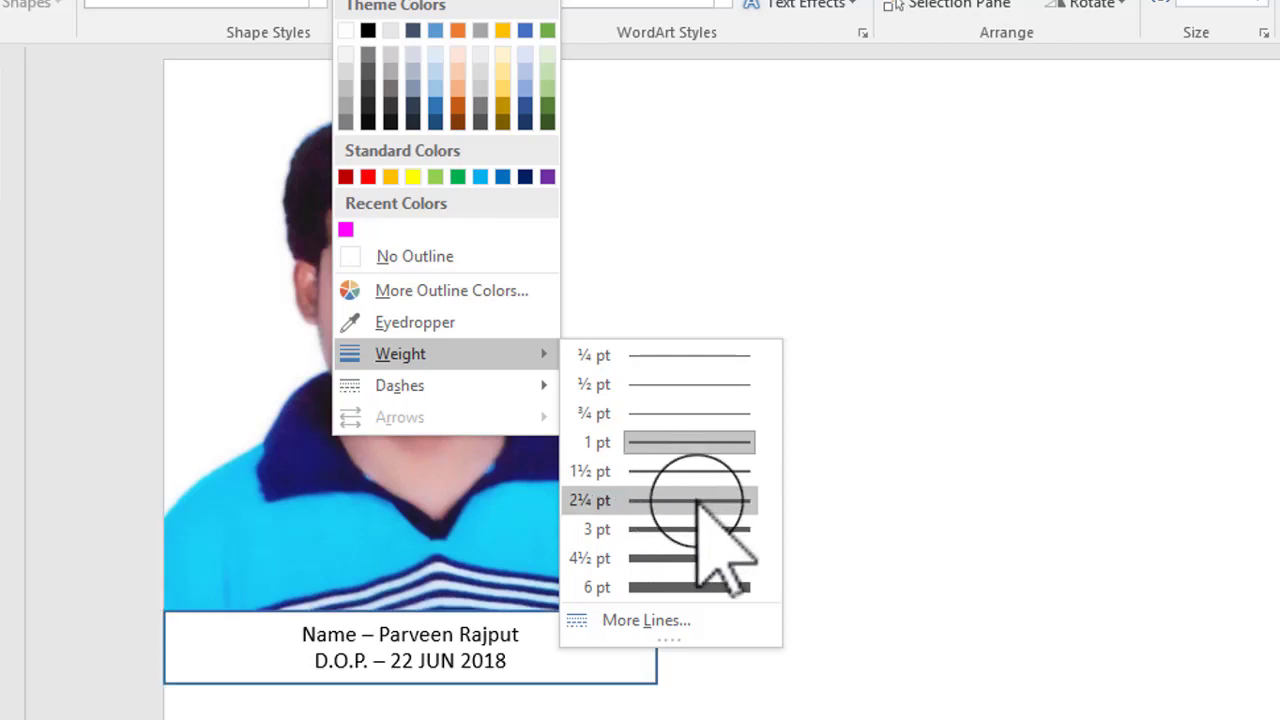
left_click(685, 500)
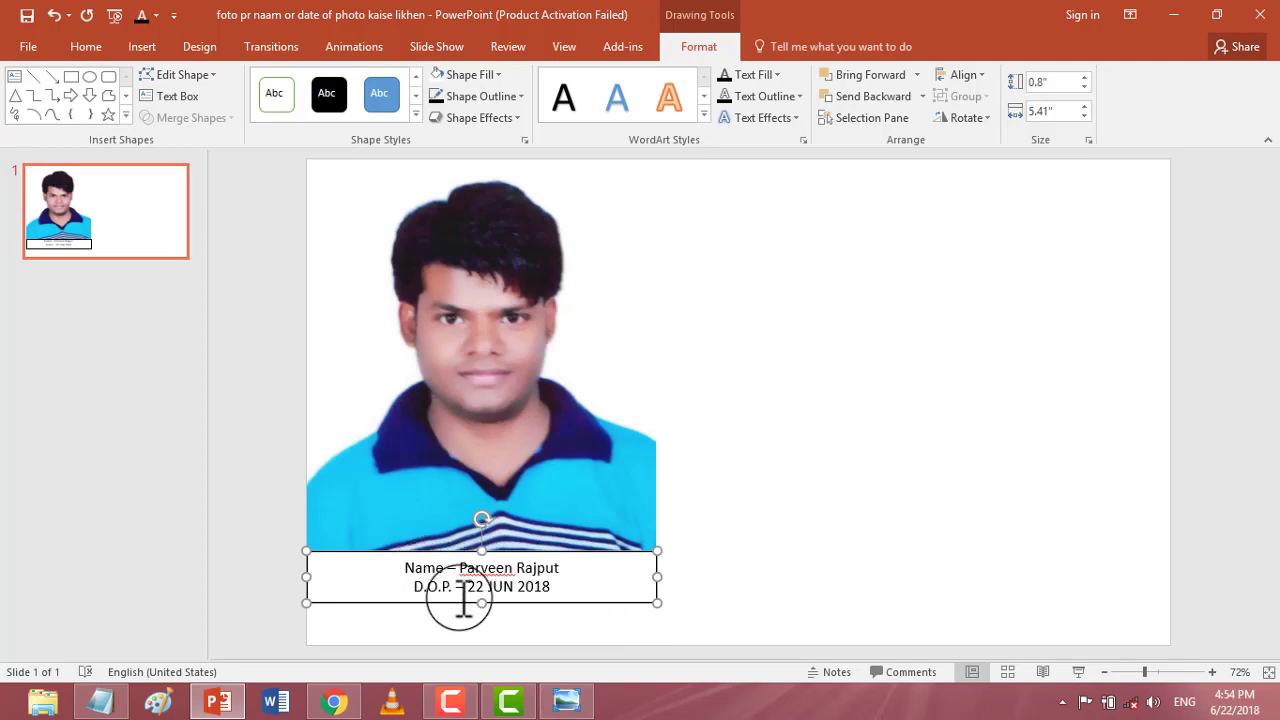
Step: Format both caption lines as bold 24 pt text
left_click_drag(557, 590, 430, 566)
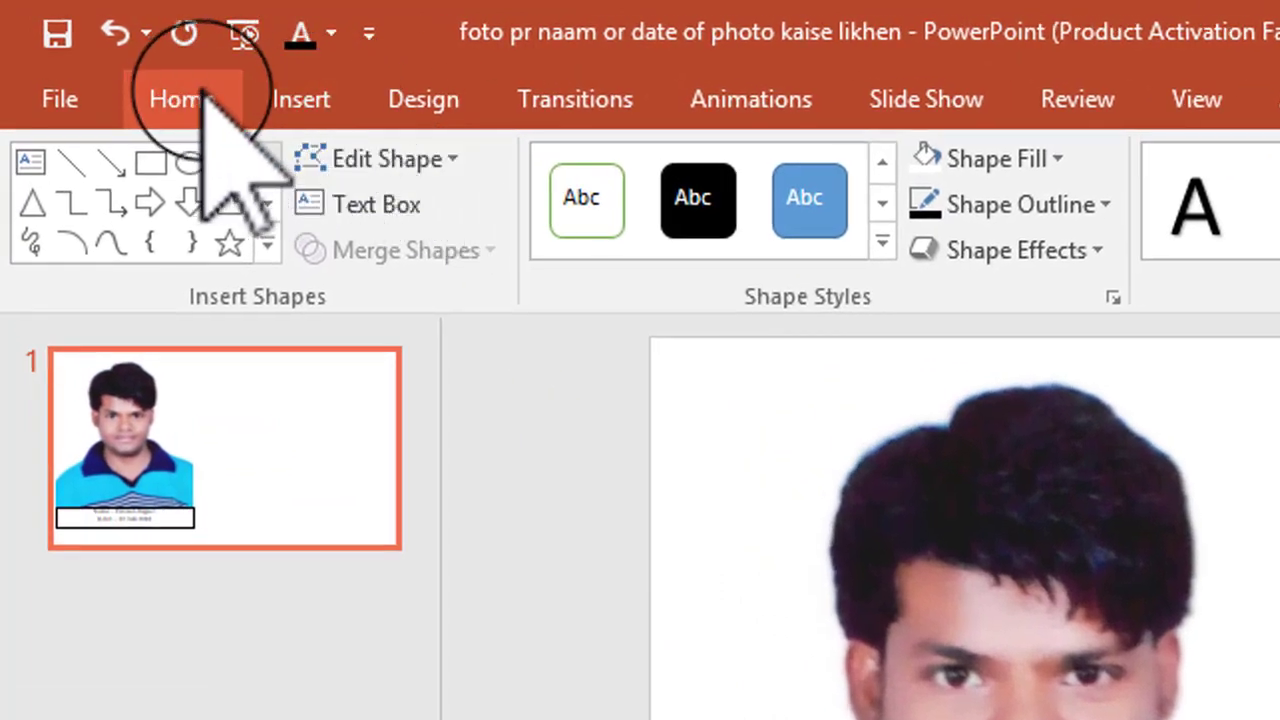
left_click(198, 105)
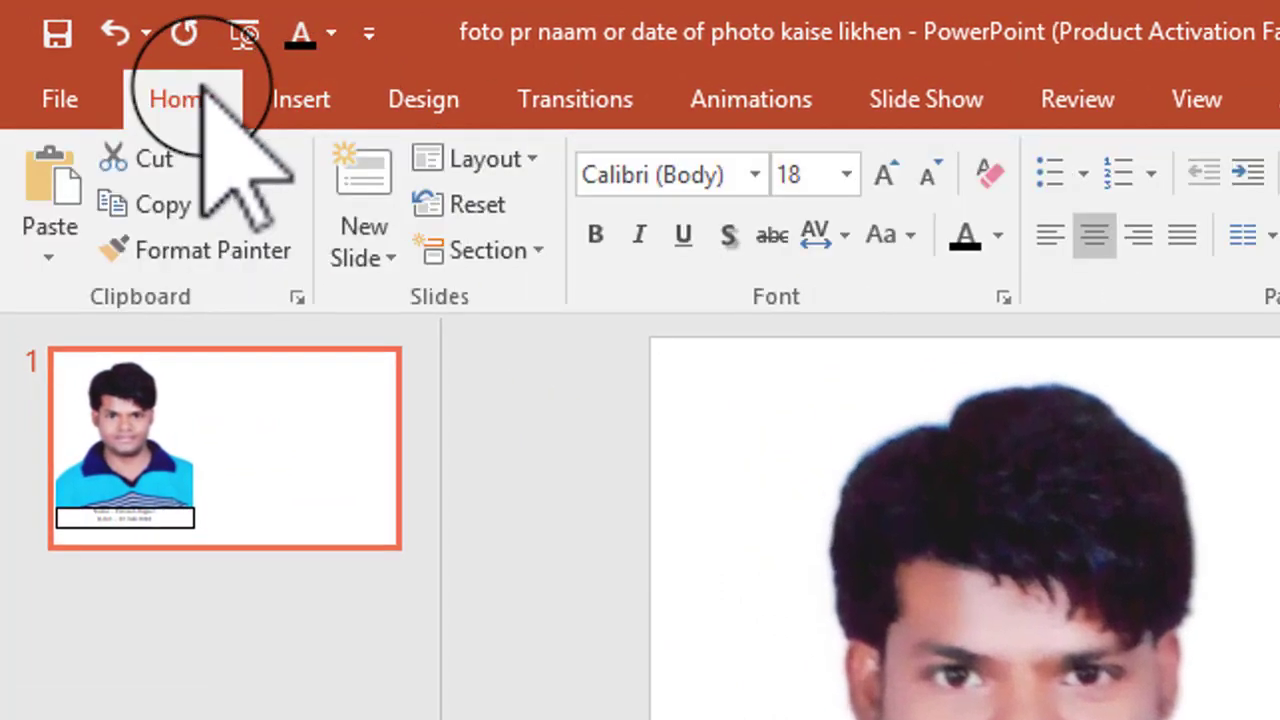
left_click(538, 214)
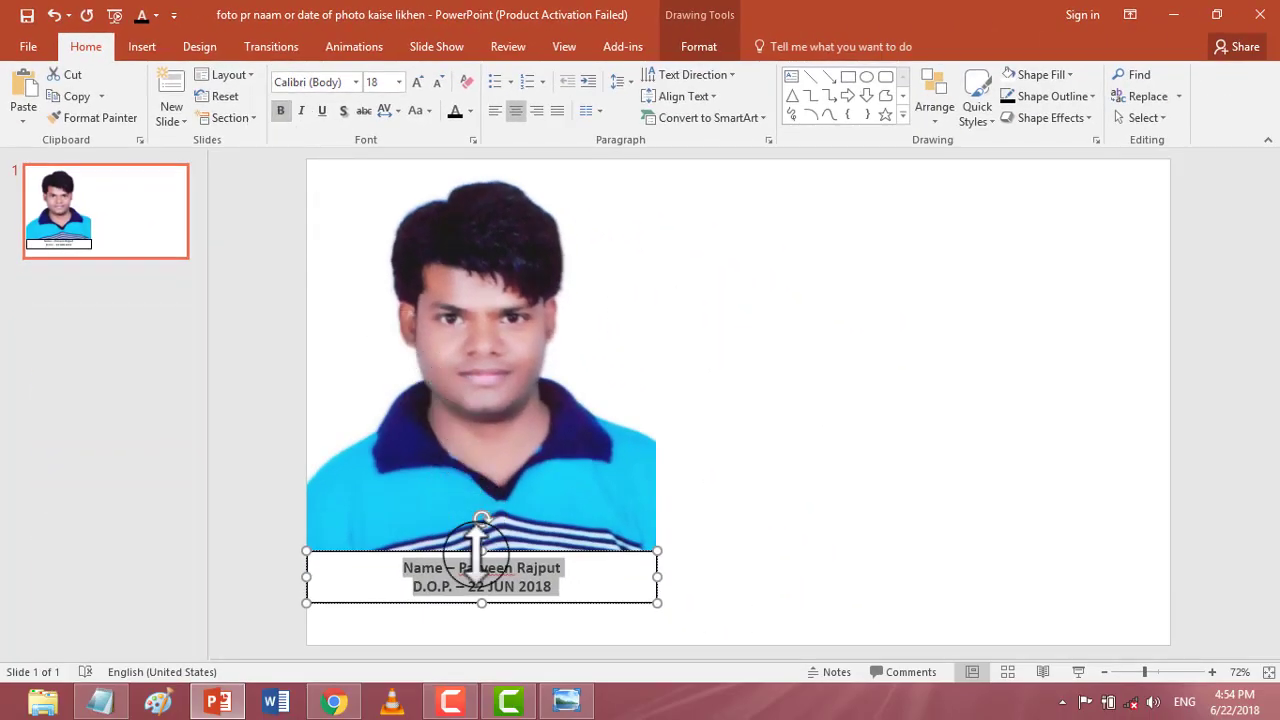
left_click(598, 590)
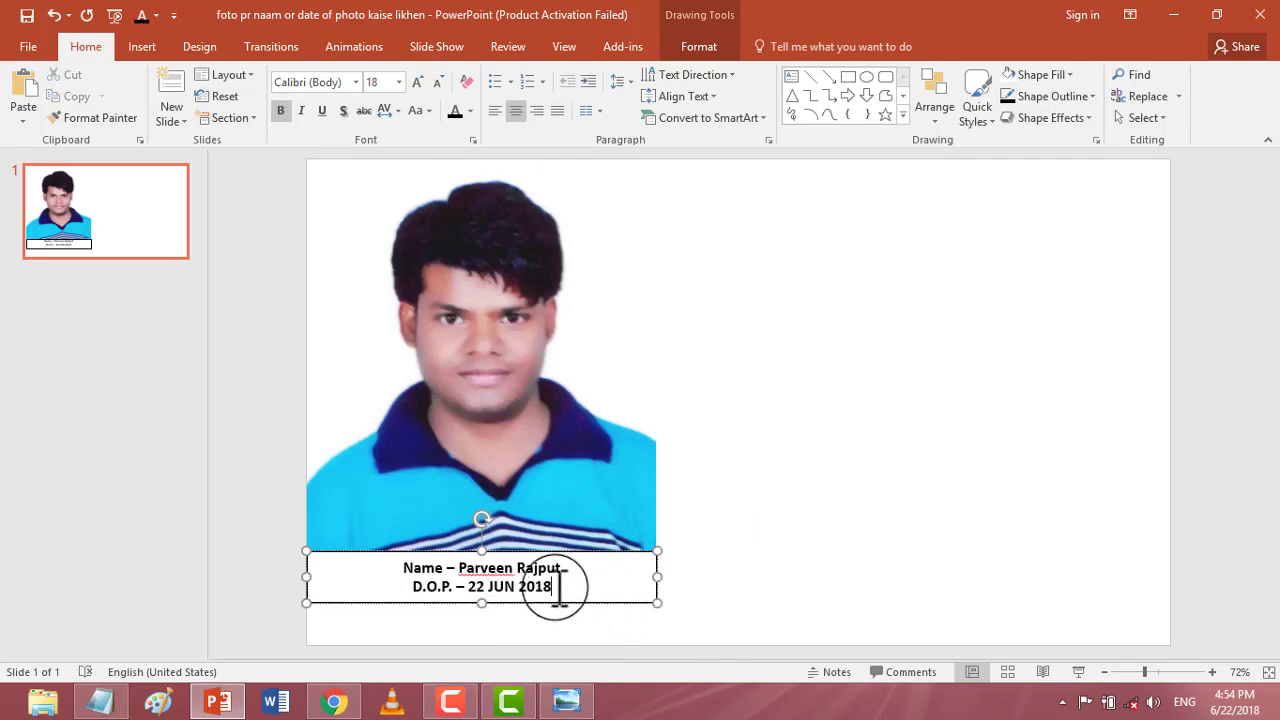
left_click_drag(558, 590, 394, 560)
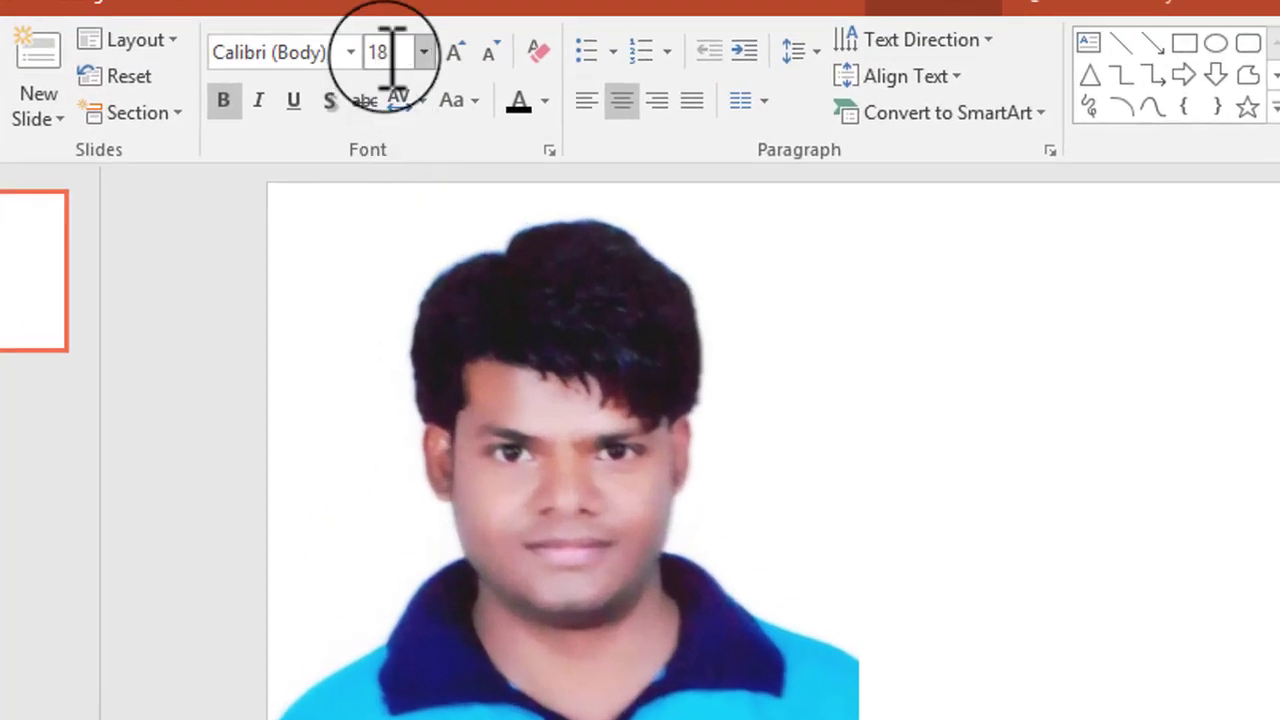
left_click(400, 52)
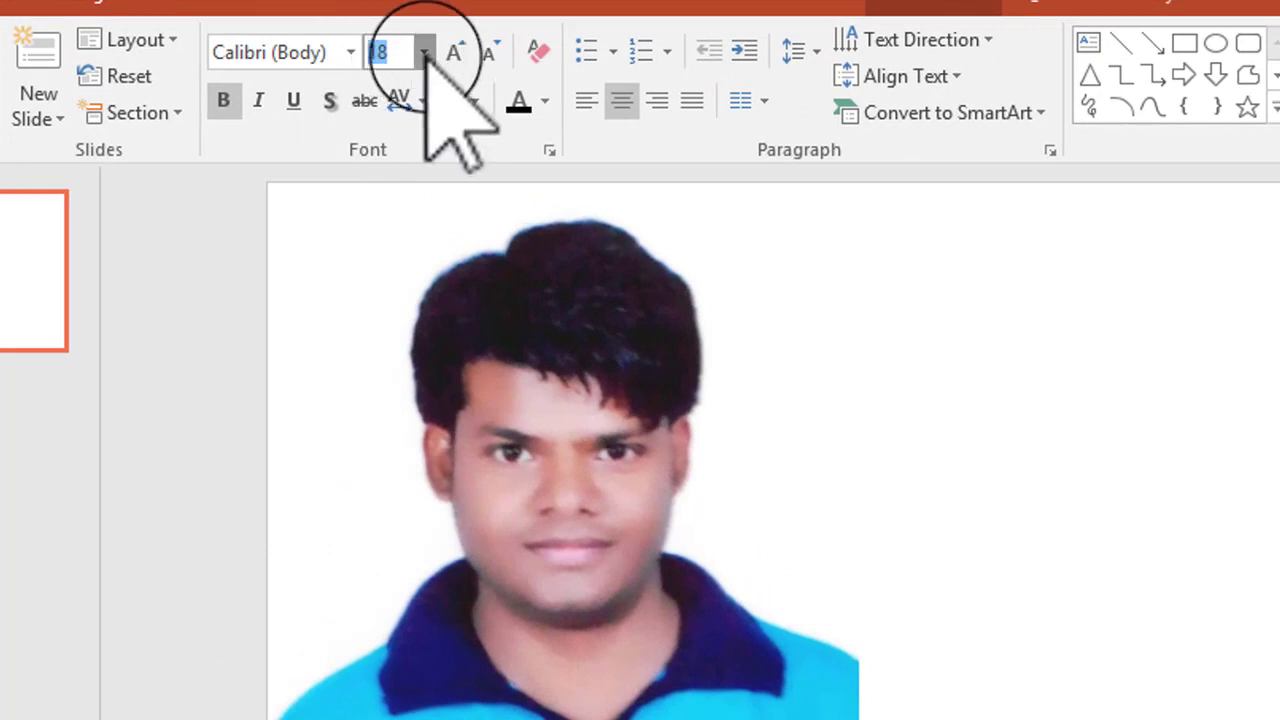
left_click(424, 52)
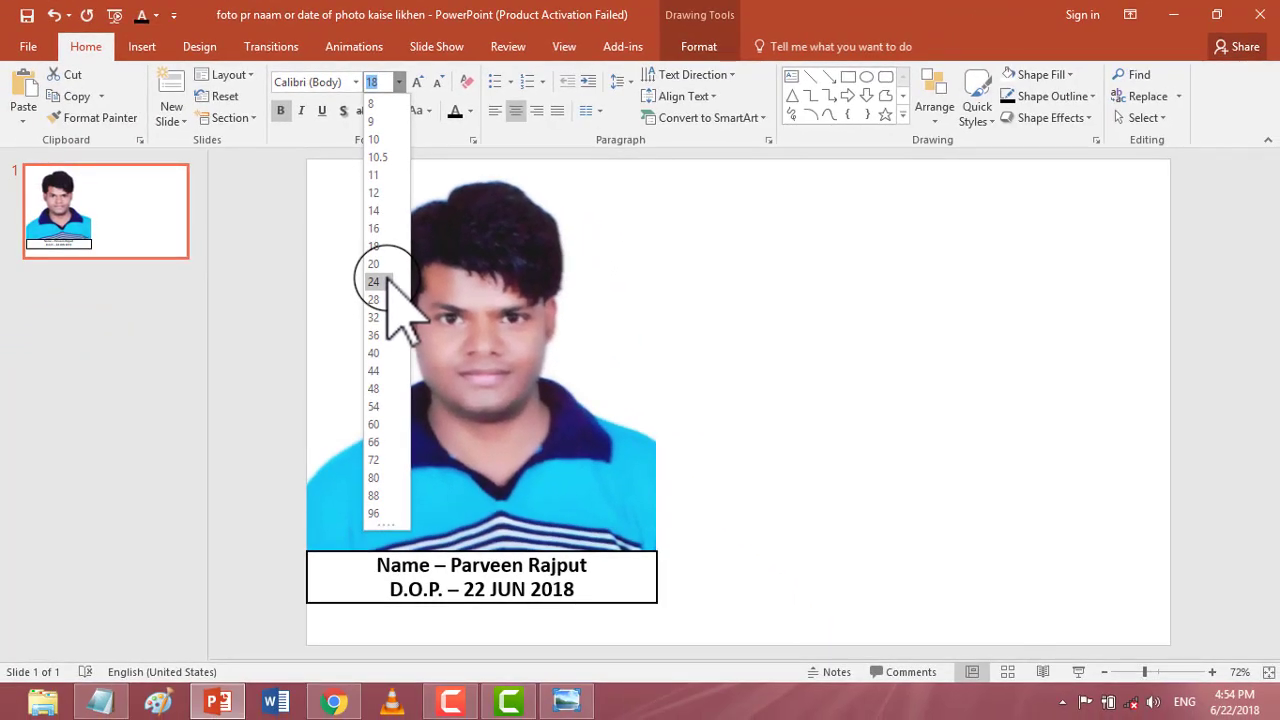
left_click(389, 283)
left_click(805, 385)
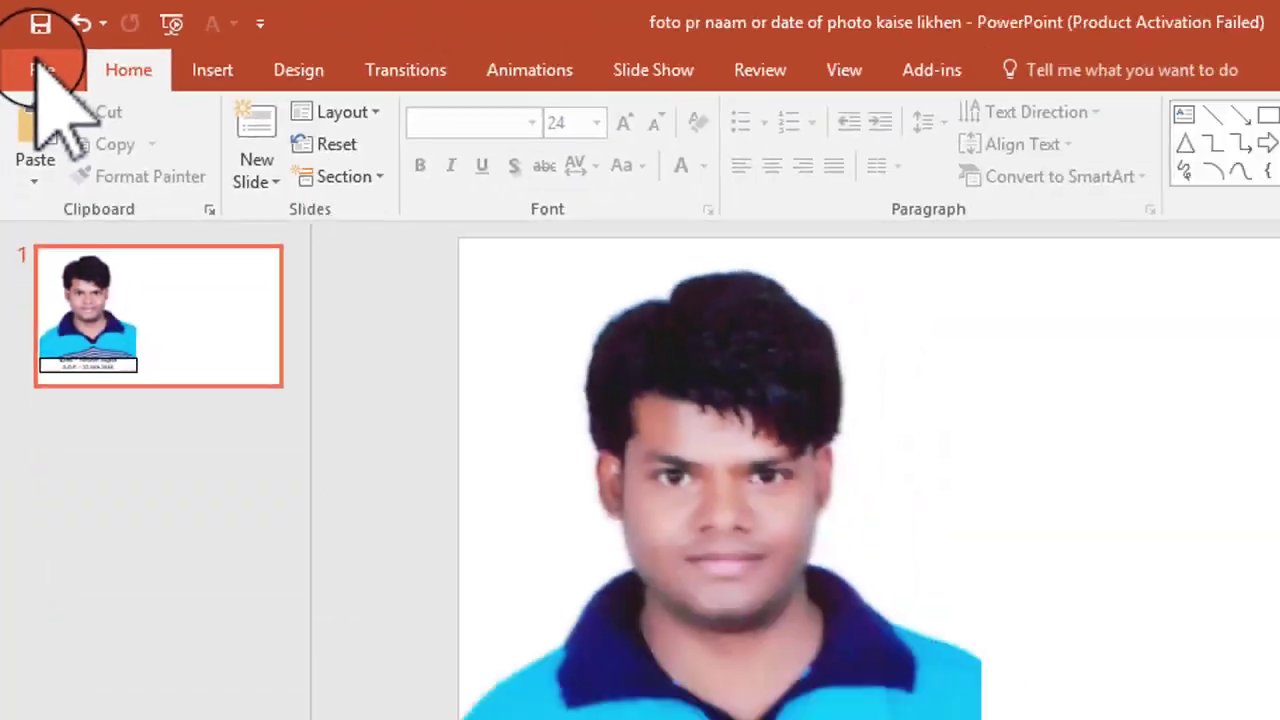
Step: Open Save As and navigate to the Haryana Objective Quction folder on the Desktop
left_click(40, 68)
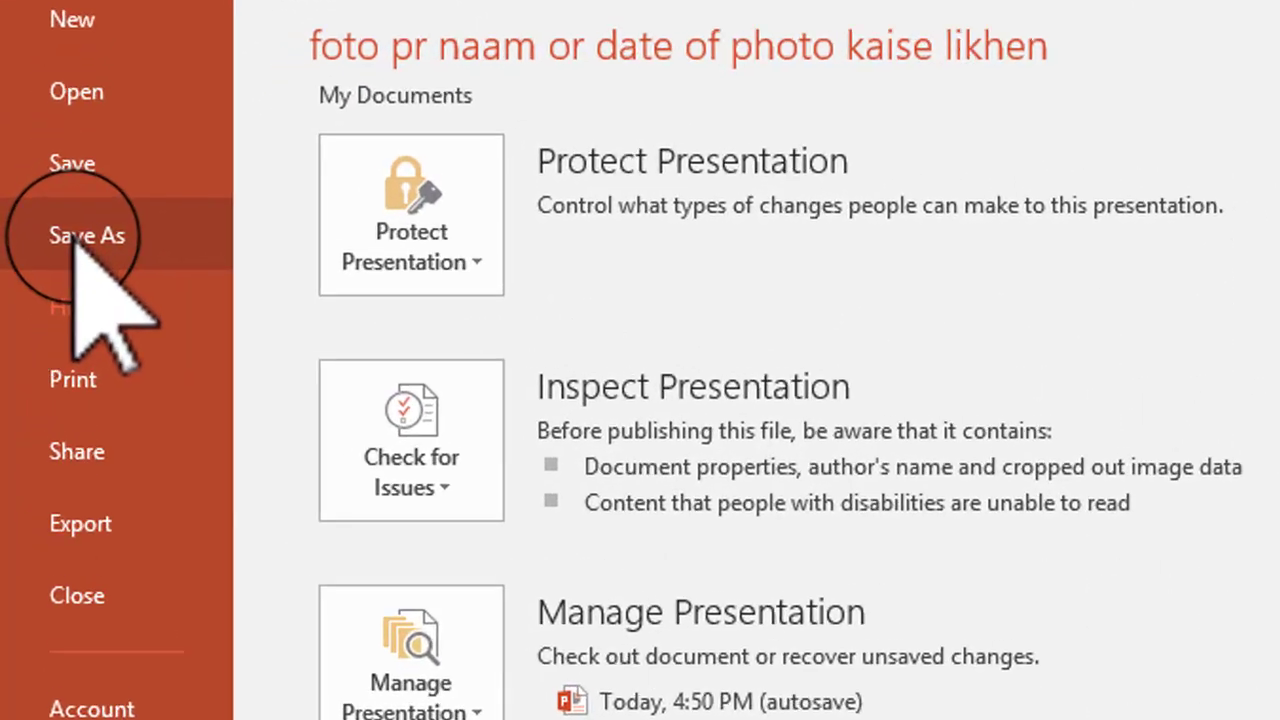
left_click(48, 233)
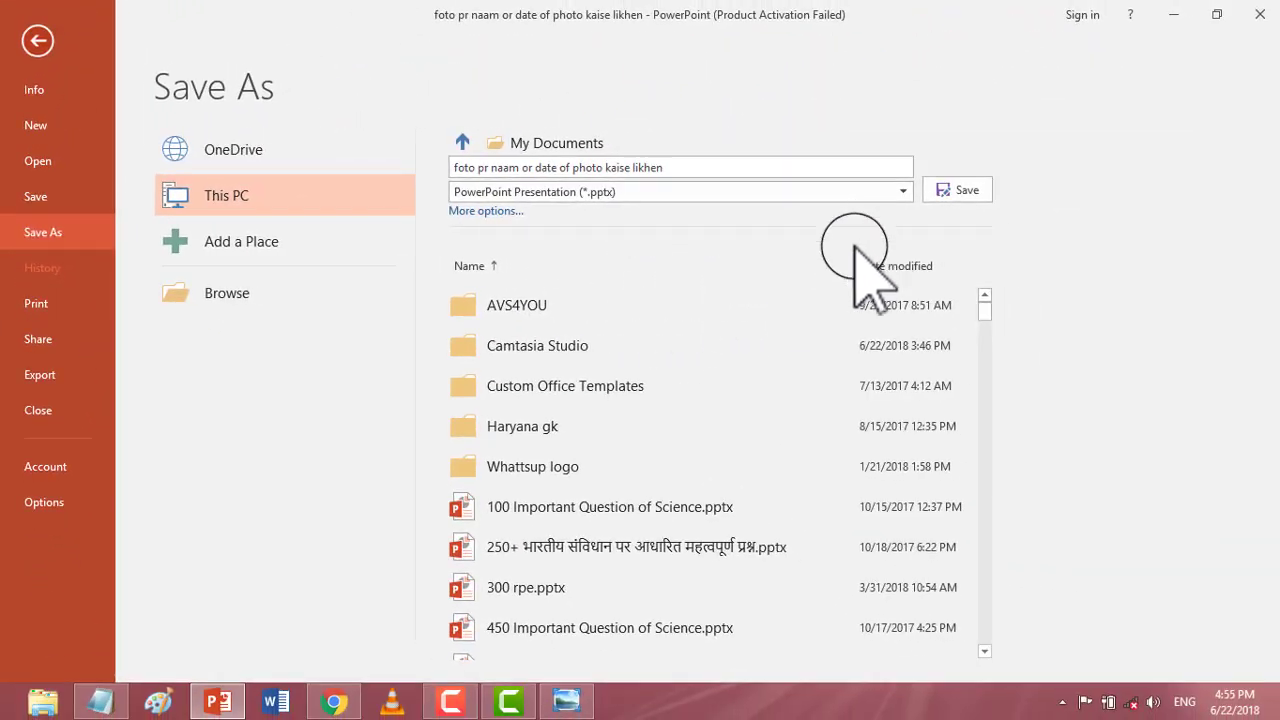
left_click(229, 293)
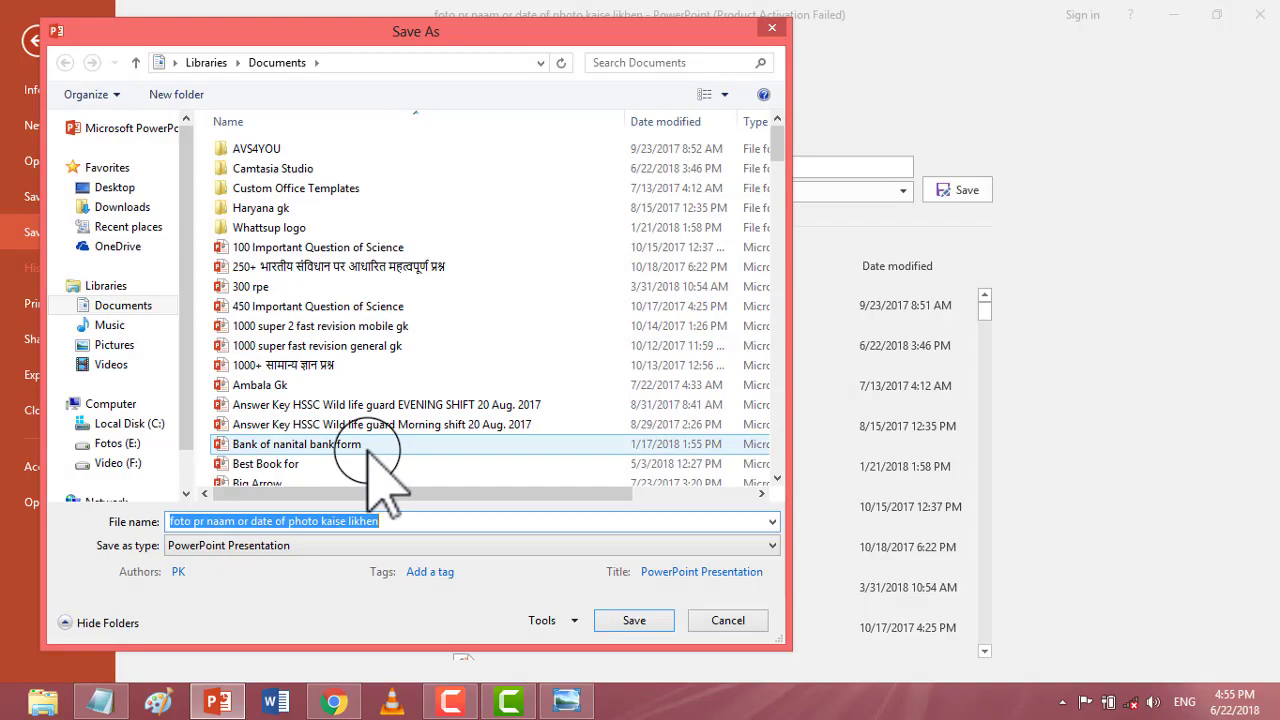
mouse_move(296, 444)
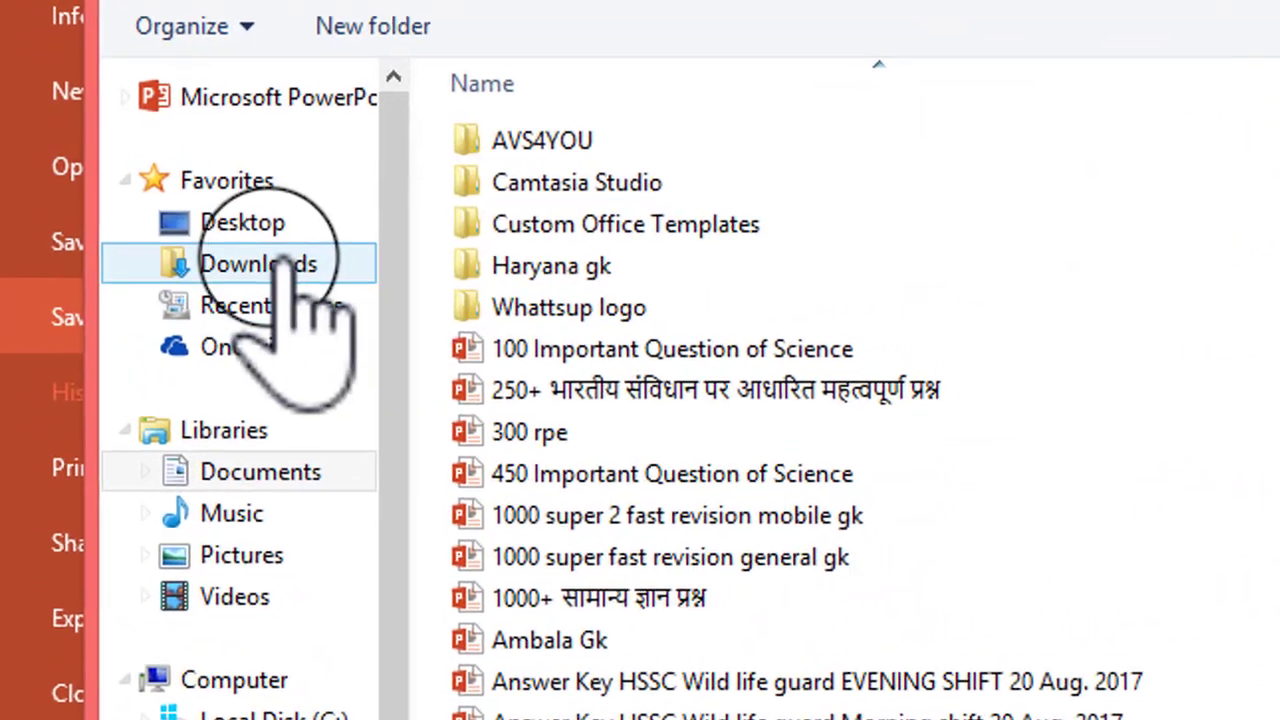
left_click(114, 188)
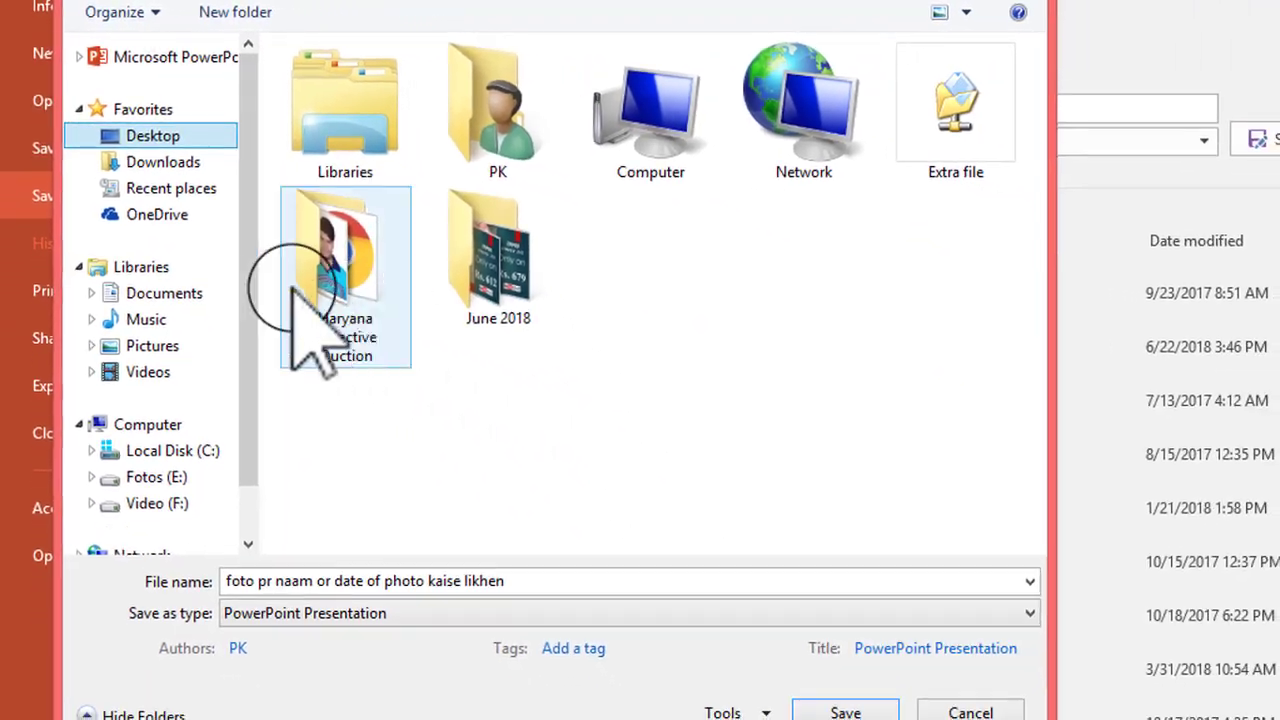
left_click(338, 288)
double_click(345, 290)
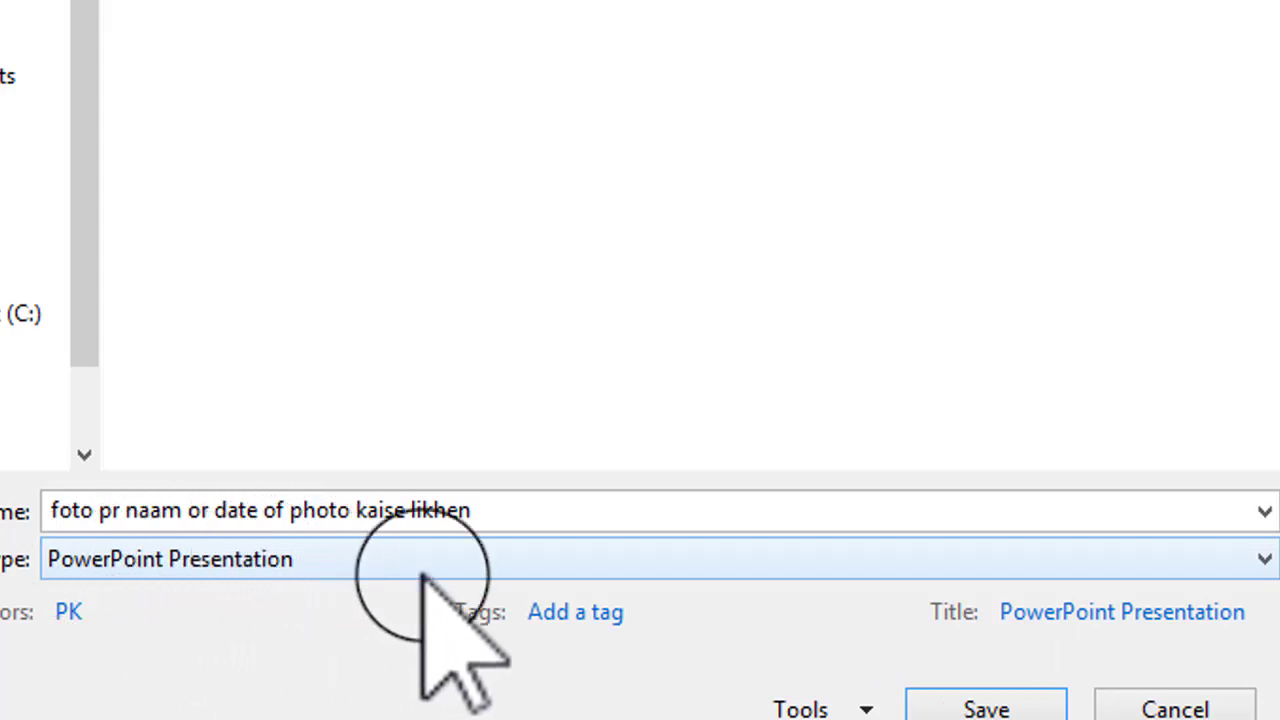
Step: Save only the current slide as a JPEG File Interchange Format image and minimize PowerPoint
left_click(1098, 563)
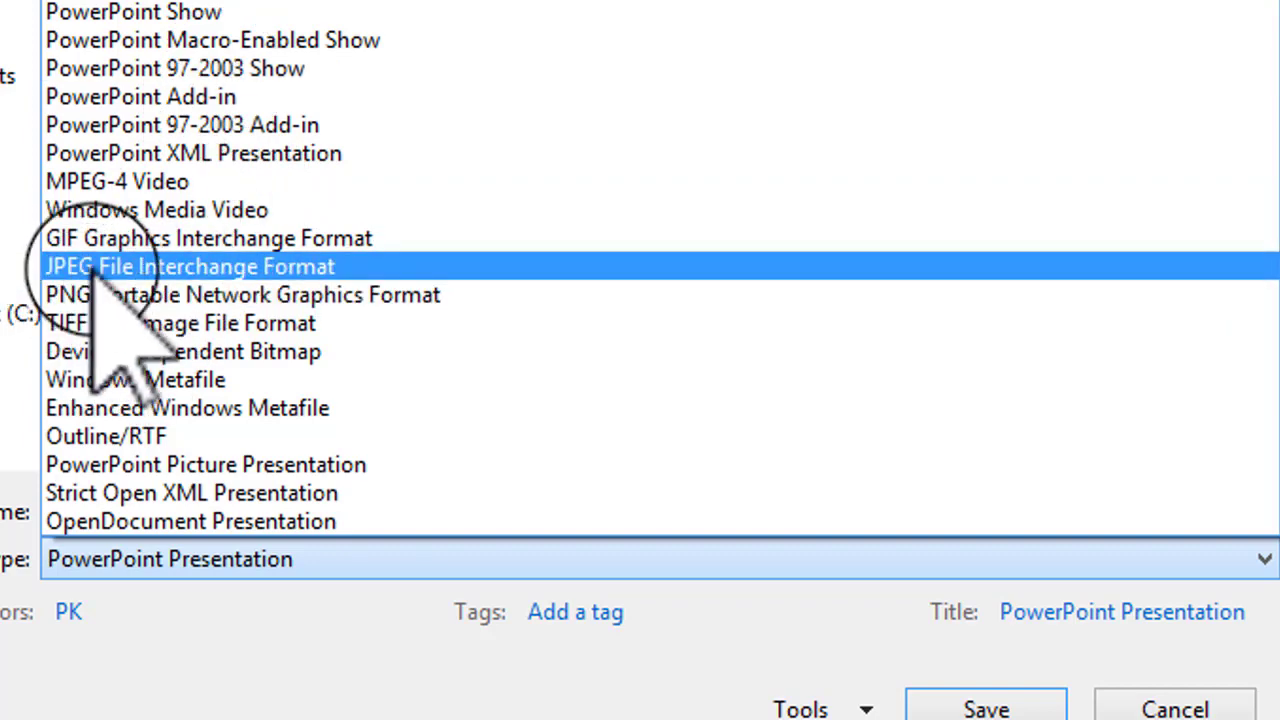
left_click(285, 268)
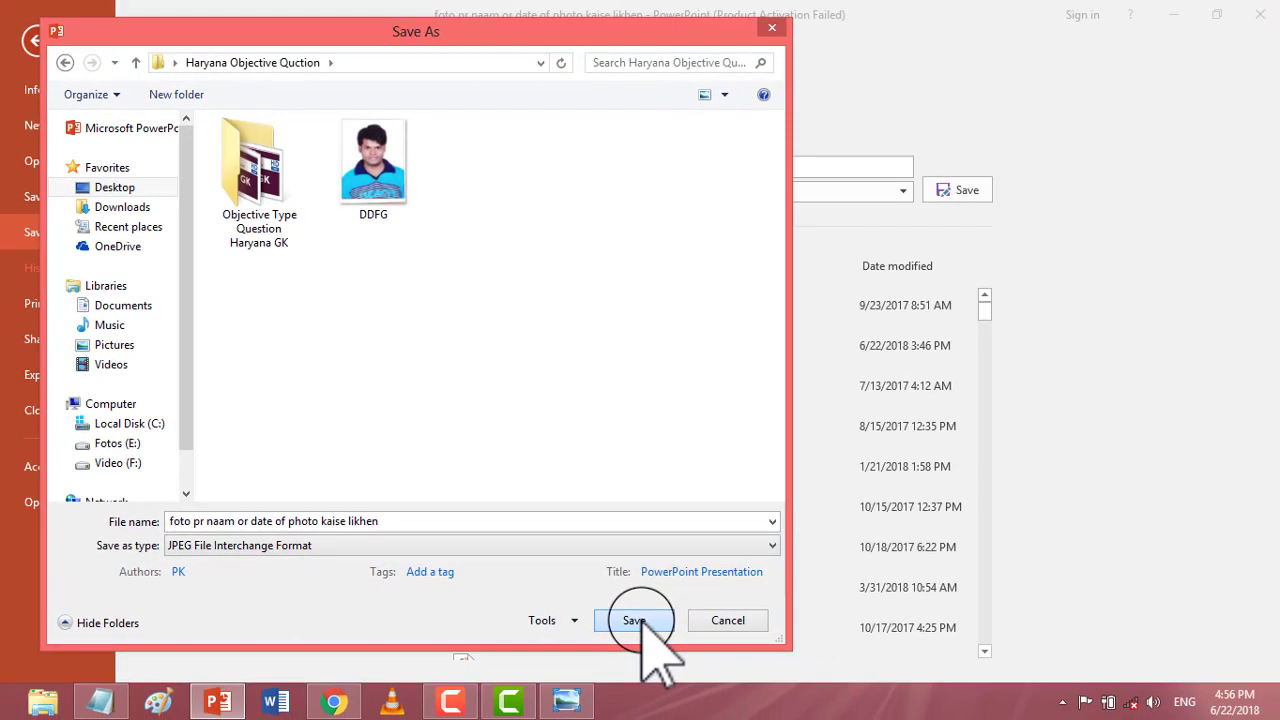
left_click(640, 622)
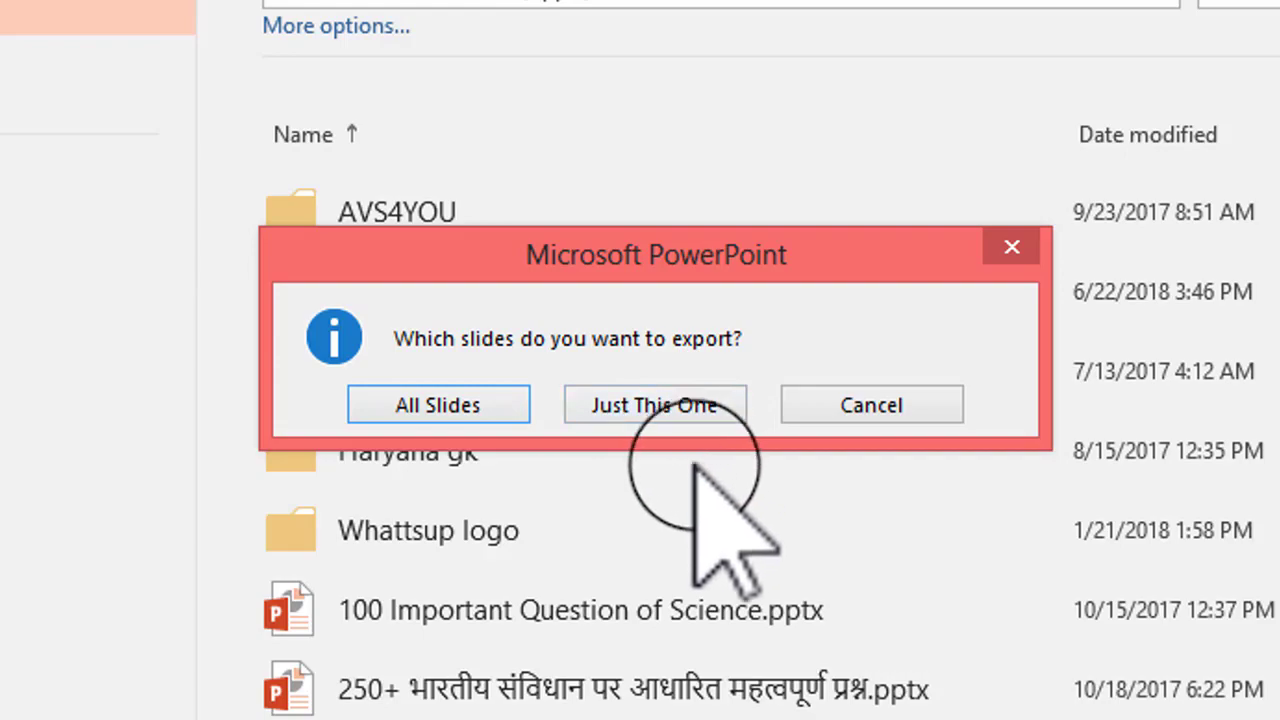
left_click(650, 405)
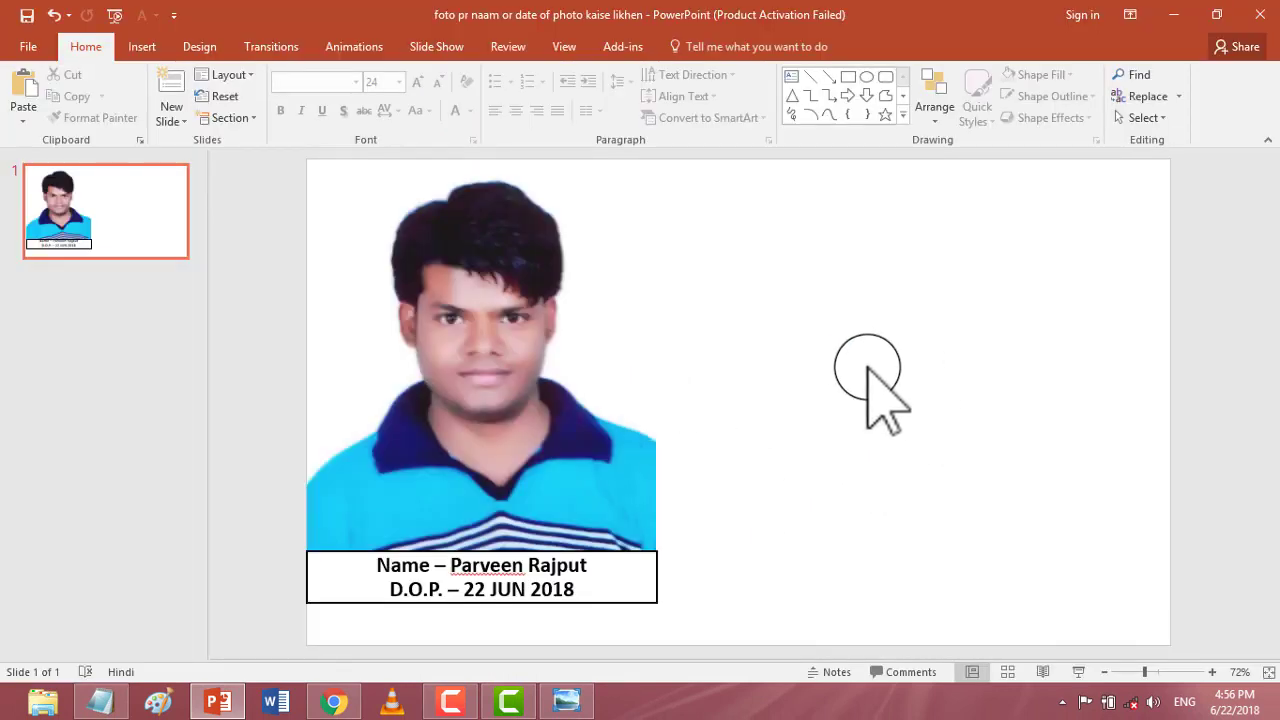
left_click(1181, 10)
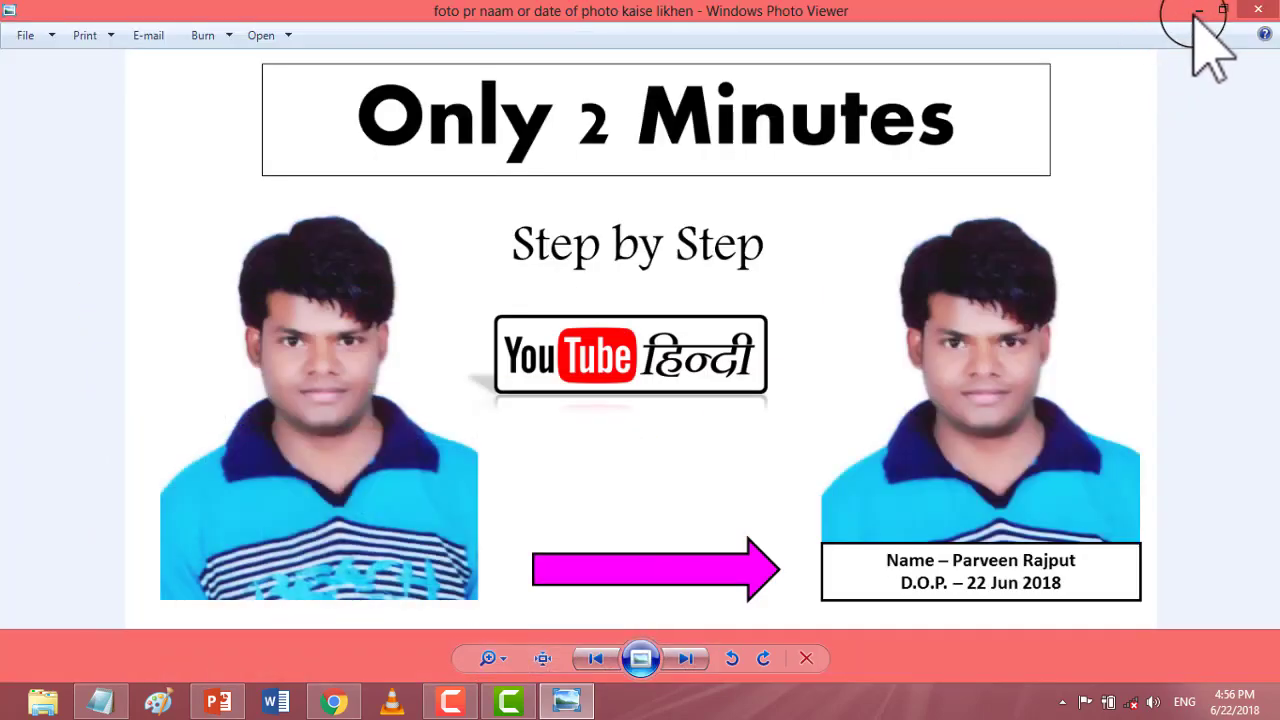
Step: From the desktop, open the Haryana Objective Quction folder and right-click the exported slide JPEG
left_click(1176, 12)
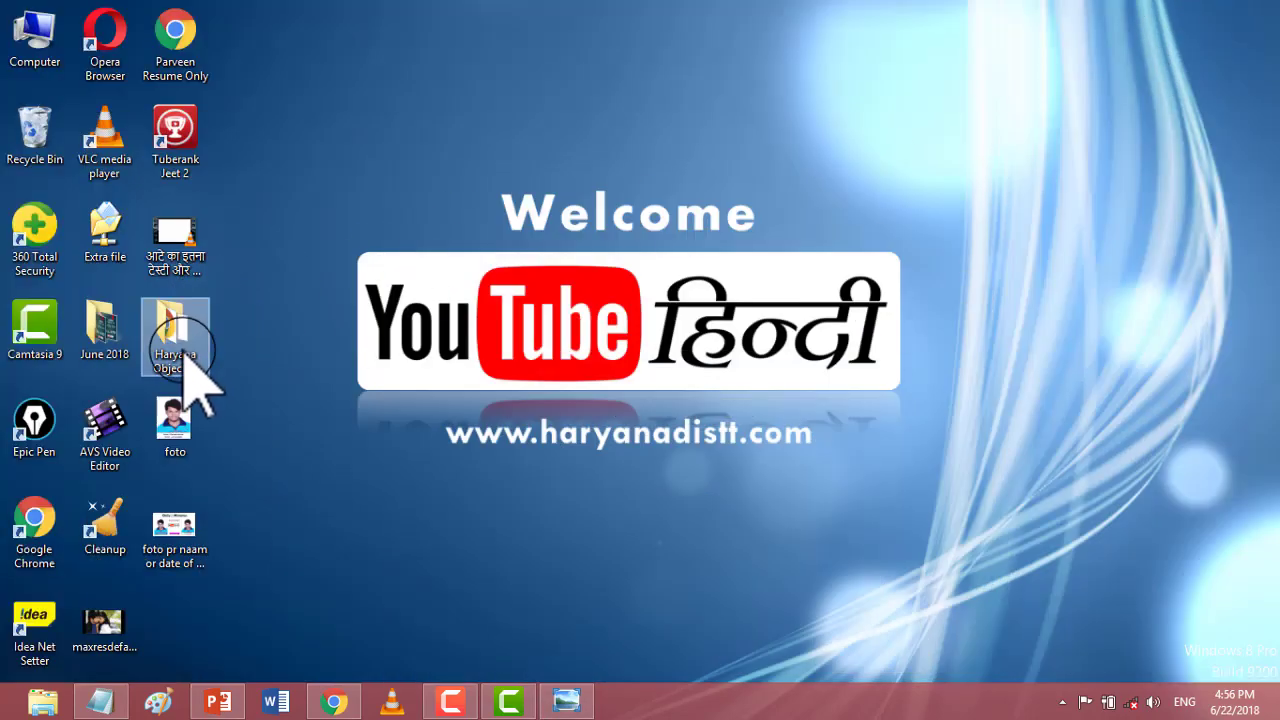
left_click(520, 405)
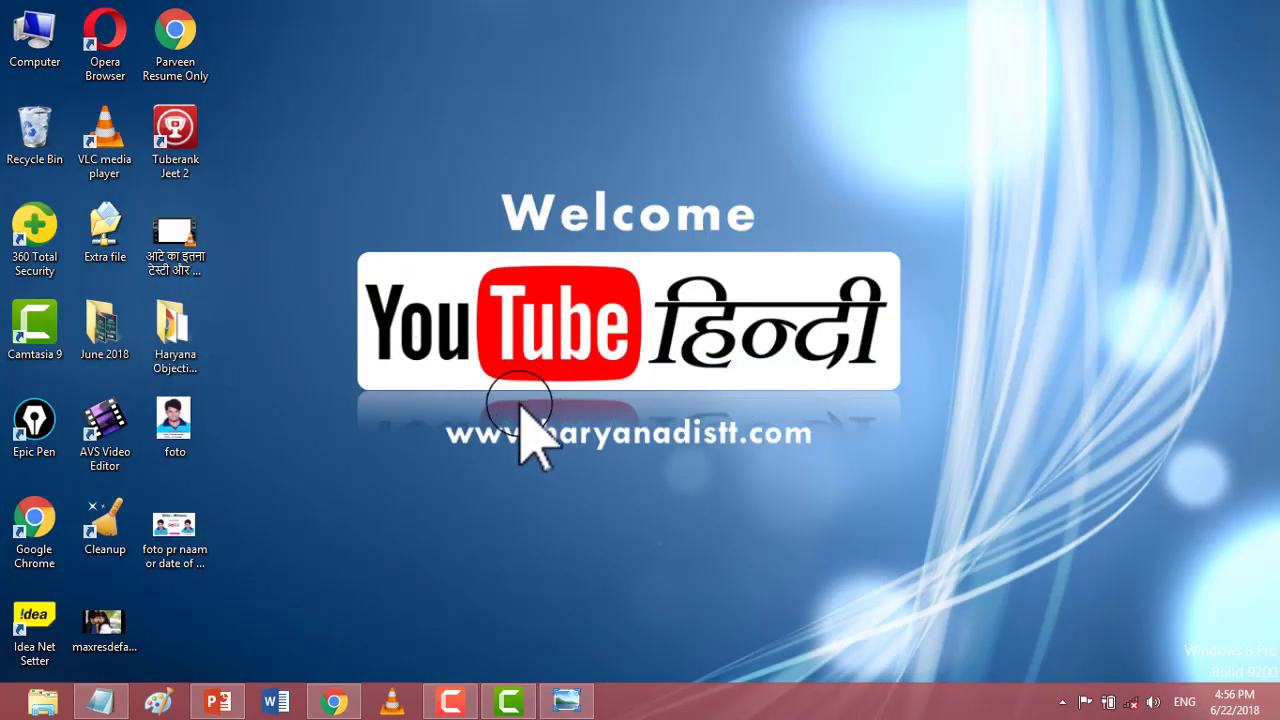
double_click(178, 335)
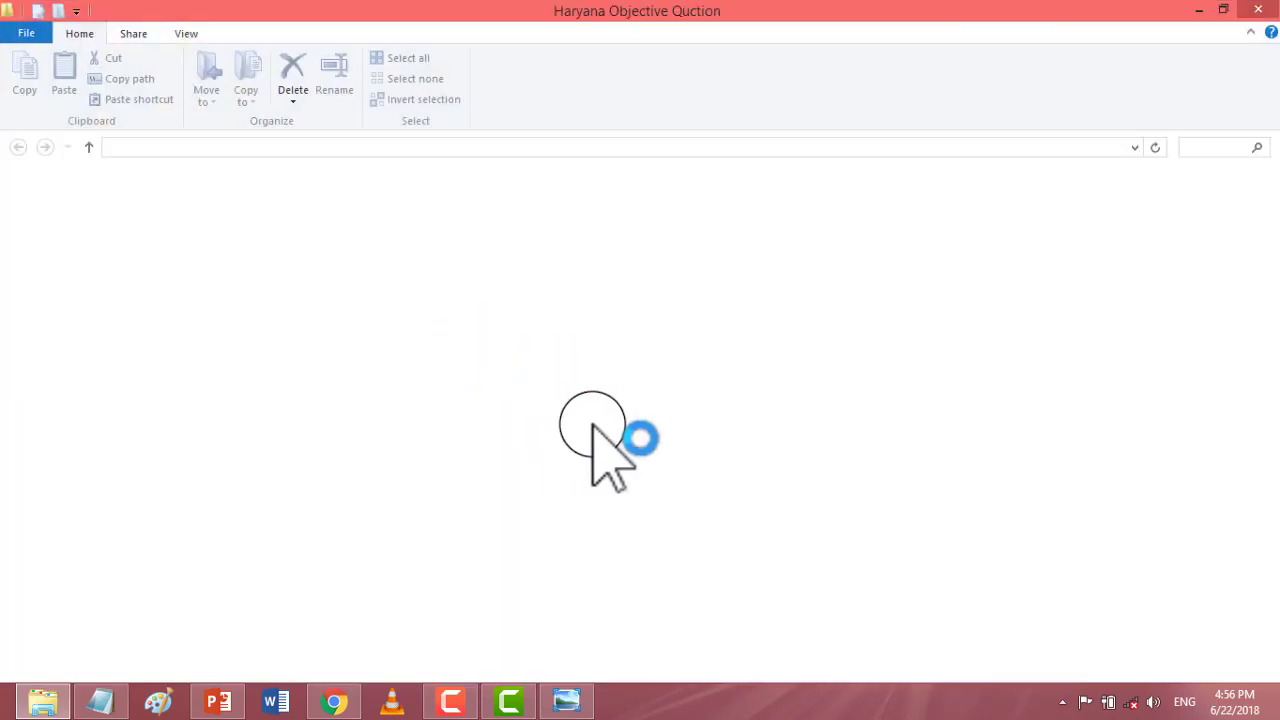
left_click(390, 245)
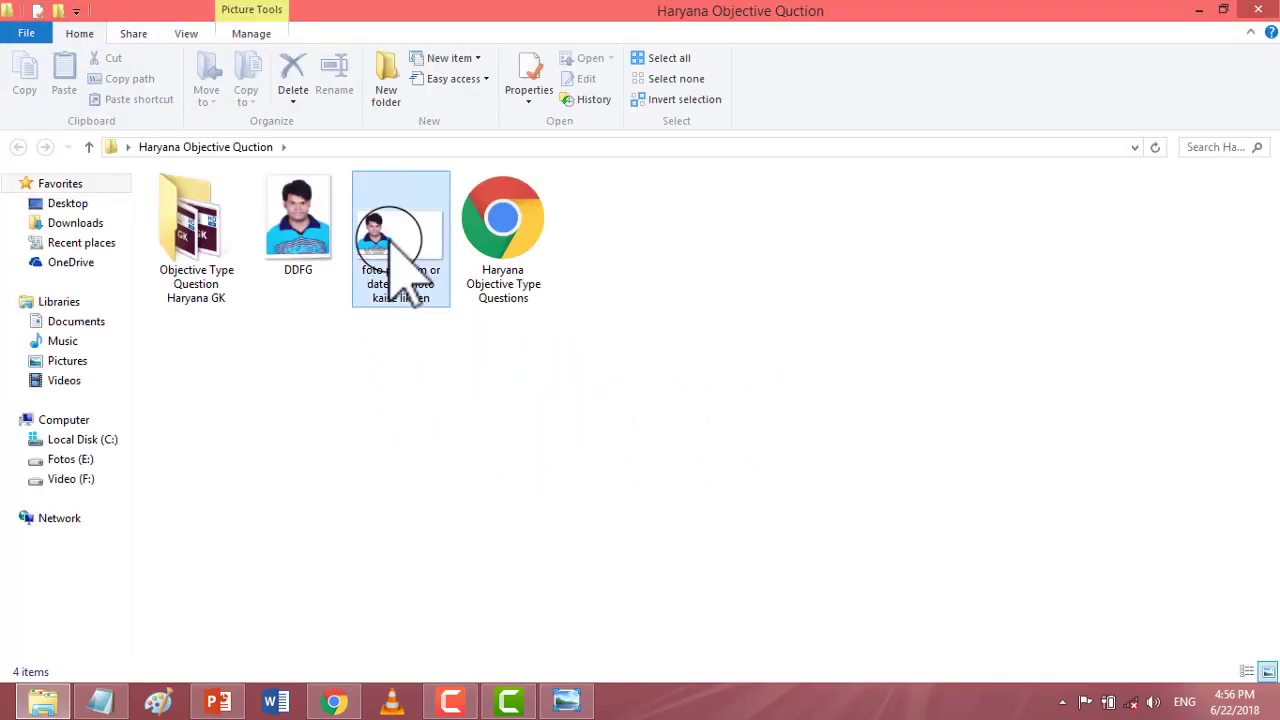
right_click(392, 246)
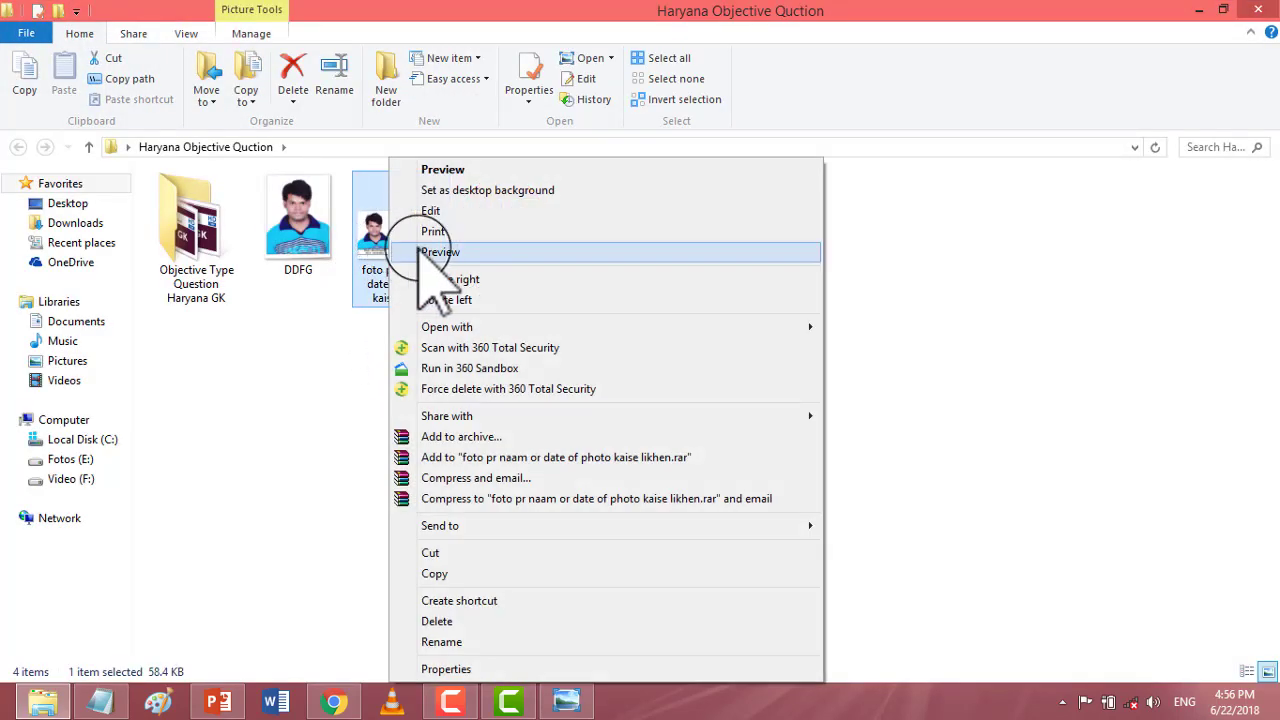
Step: Preview the exported slide JPEG full-size in Windows Photo Viewer, then close the viewer
left_click(441, 253)
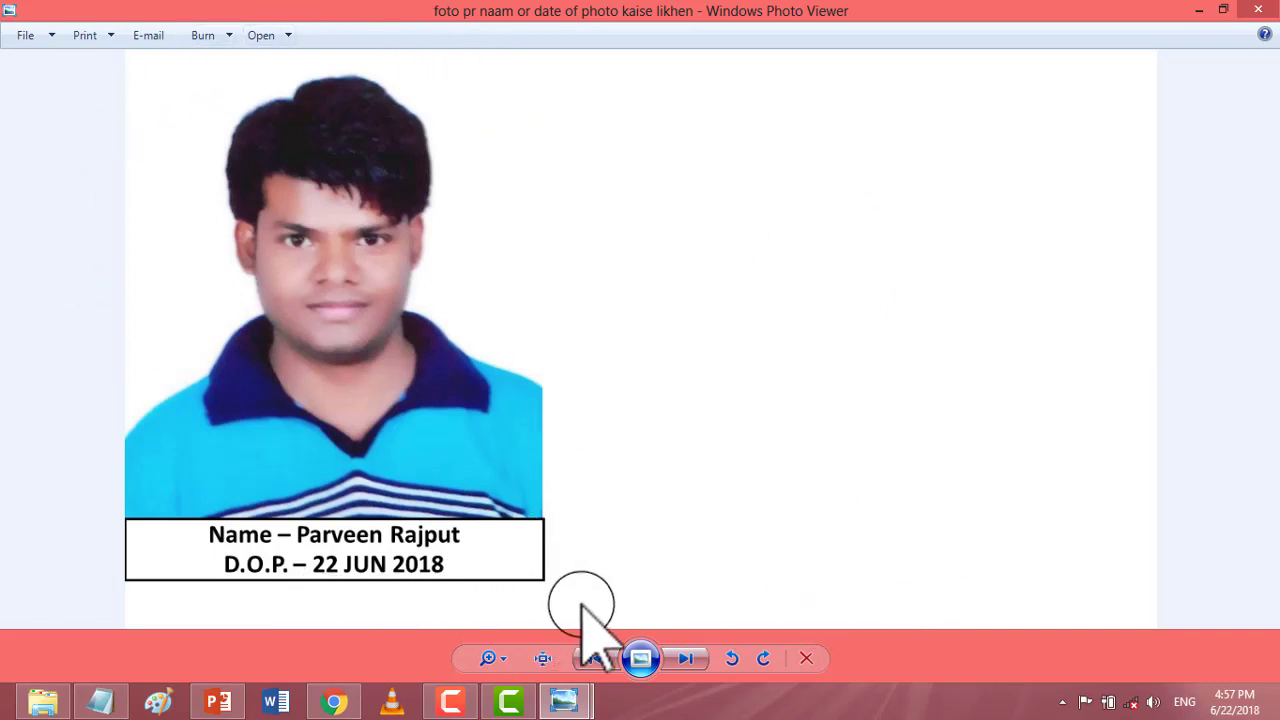
left_click(1258, 10)
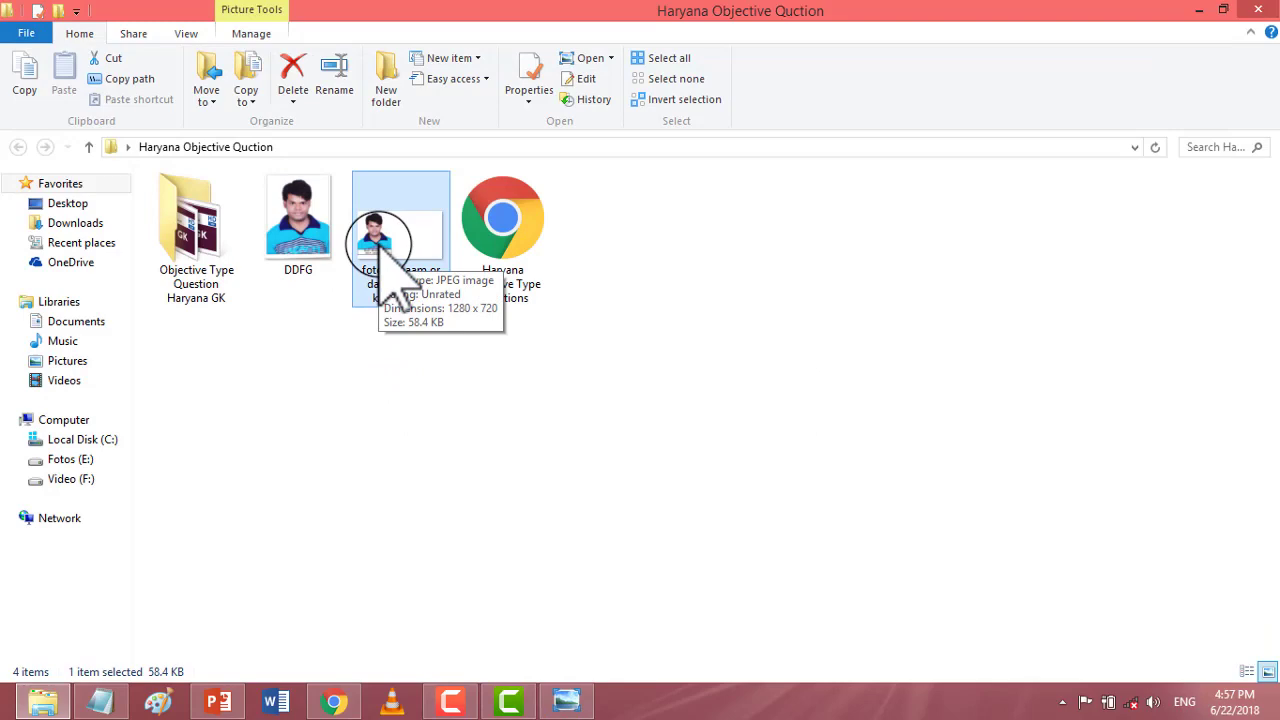
Step: Open the exported JPEG with Microsoft Office 2010 Picture Manager and dismiss the activation notice
right_click(370, 242)
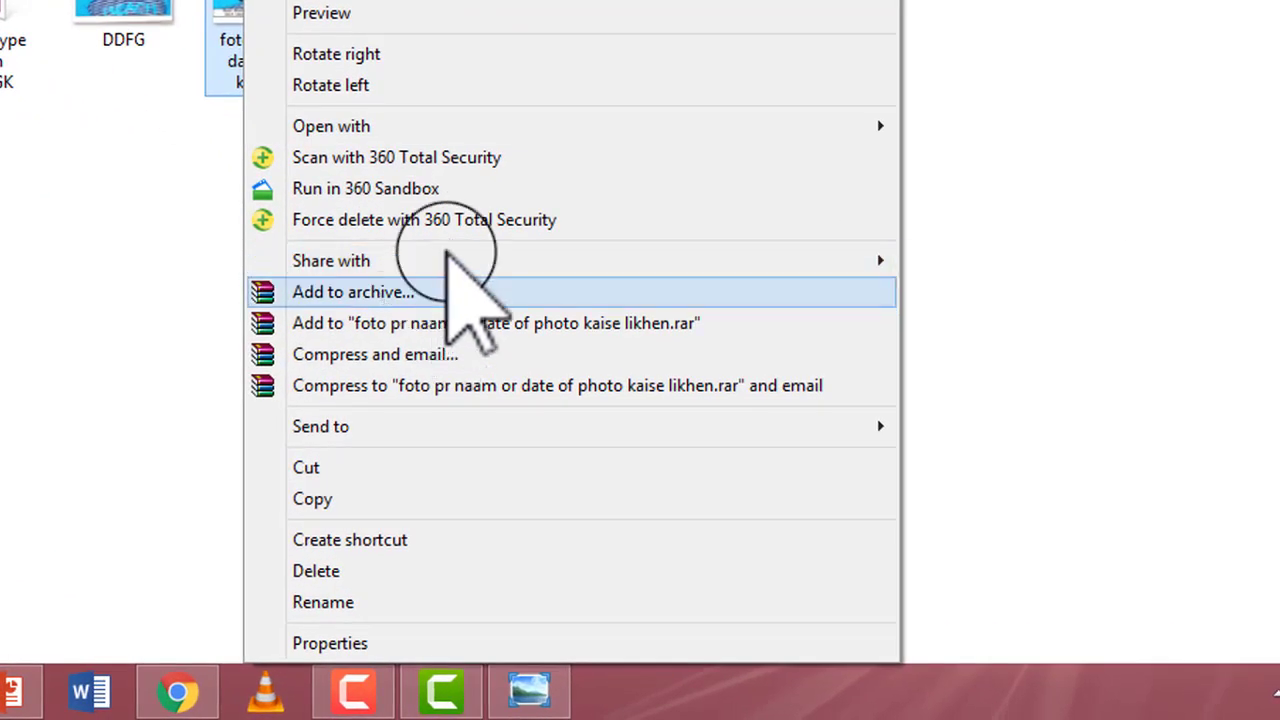
mouse_move(331, 126)
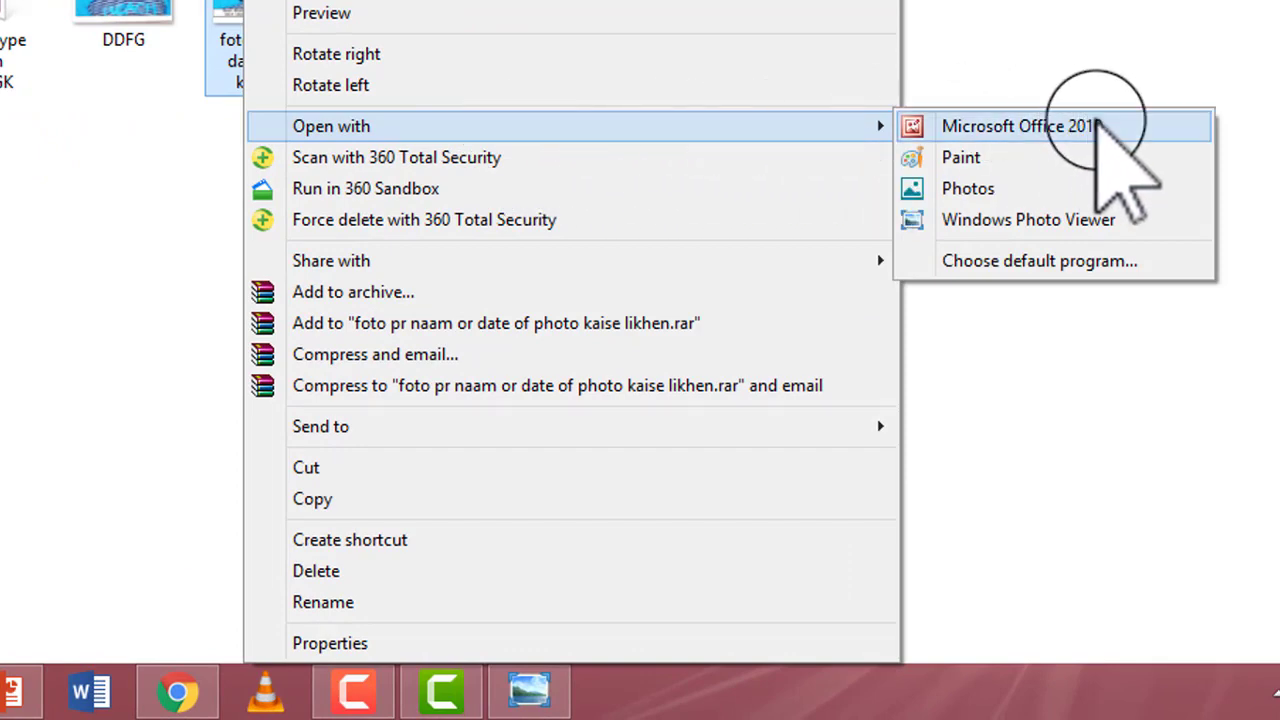
left_click(1108, 128)
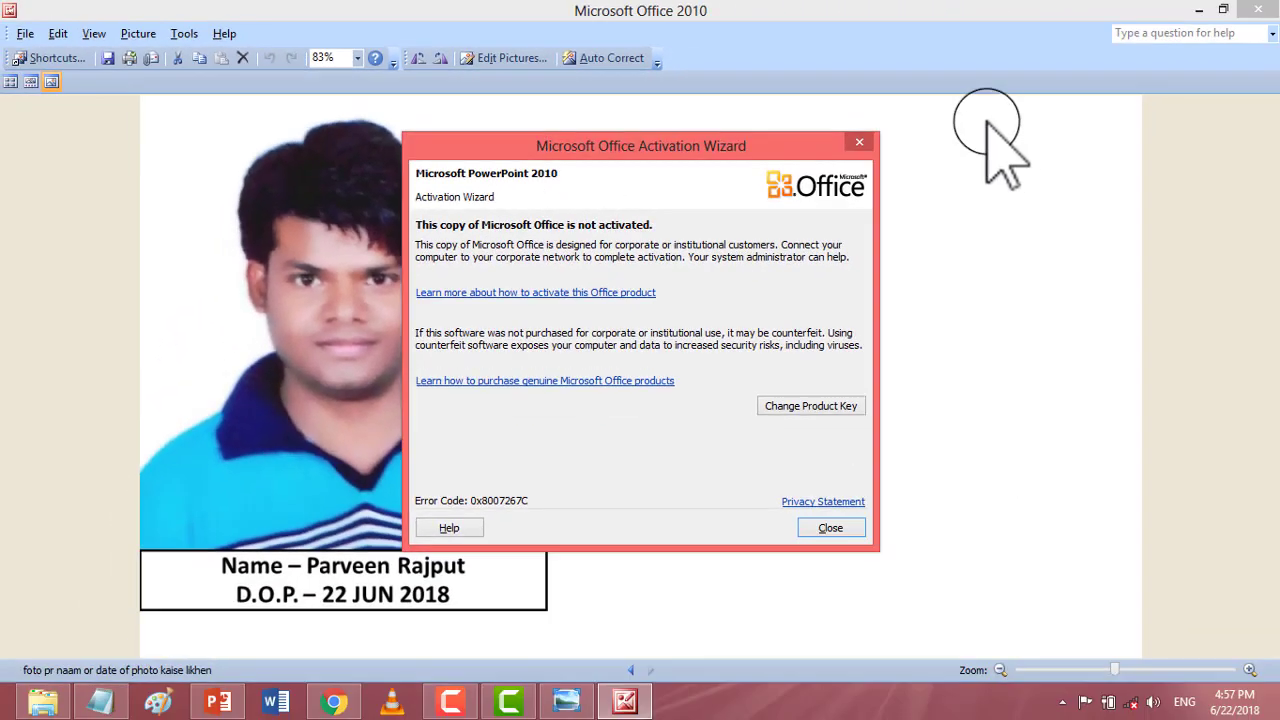
left_click(858, 142)
Step: Crop the picture to 524 x 666 pixels around the captioned portrait and save it
left_click(515, 58)
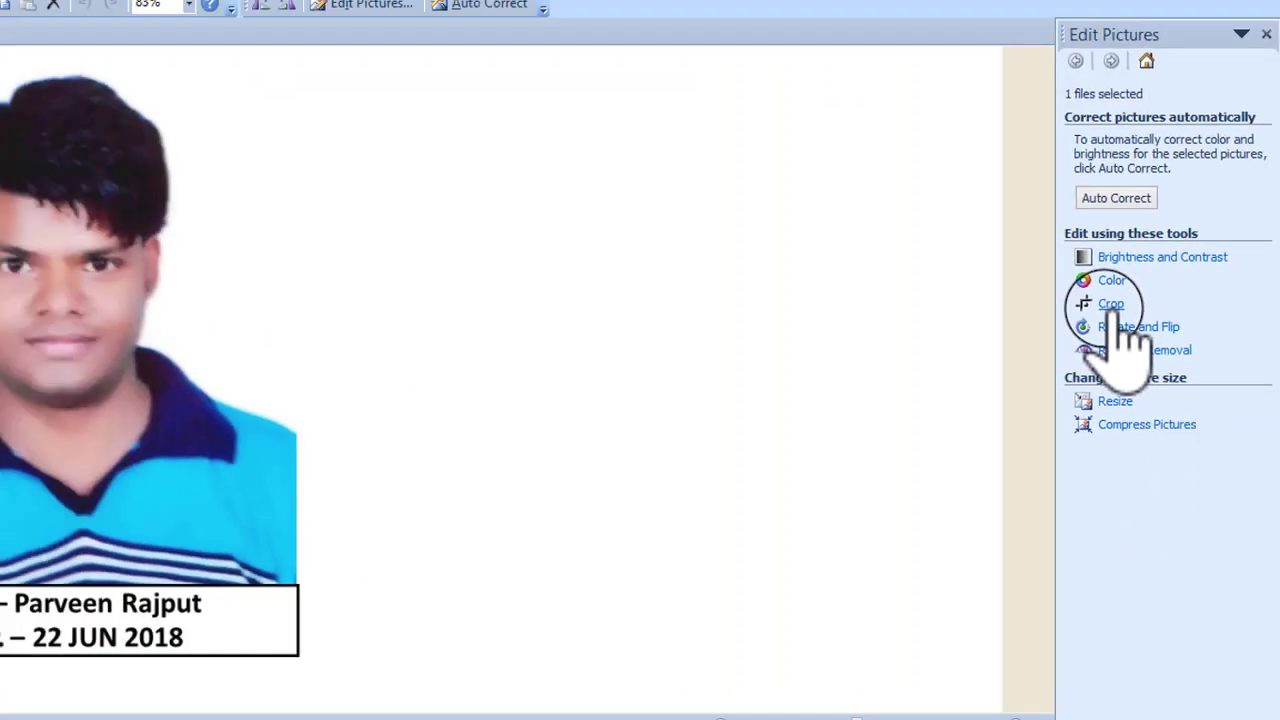
left_click(900, 252)
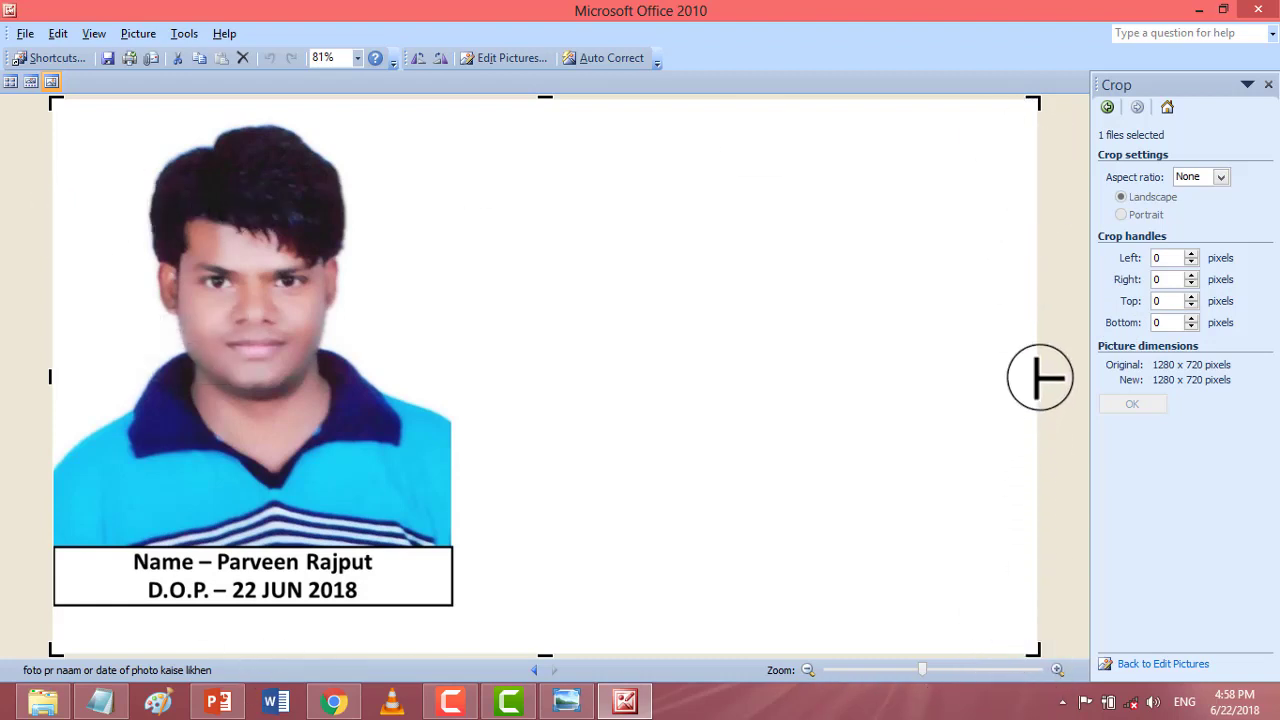
left_click_drag(555, 415, 459, 416)
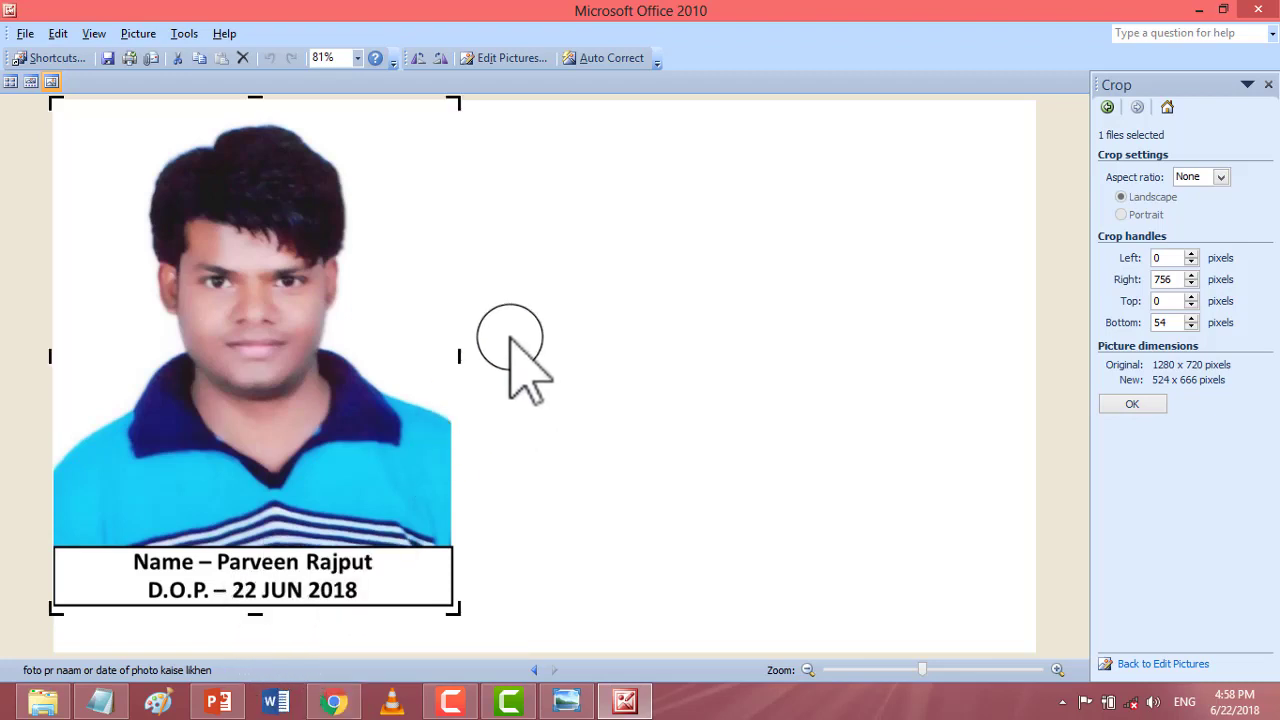
left_click(1155, 401)
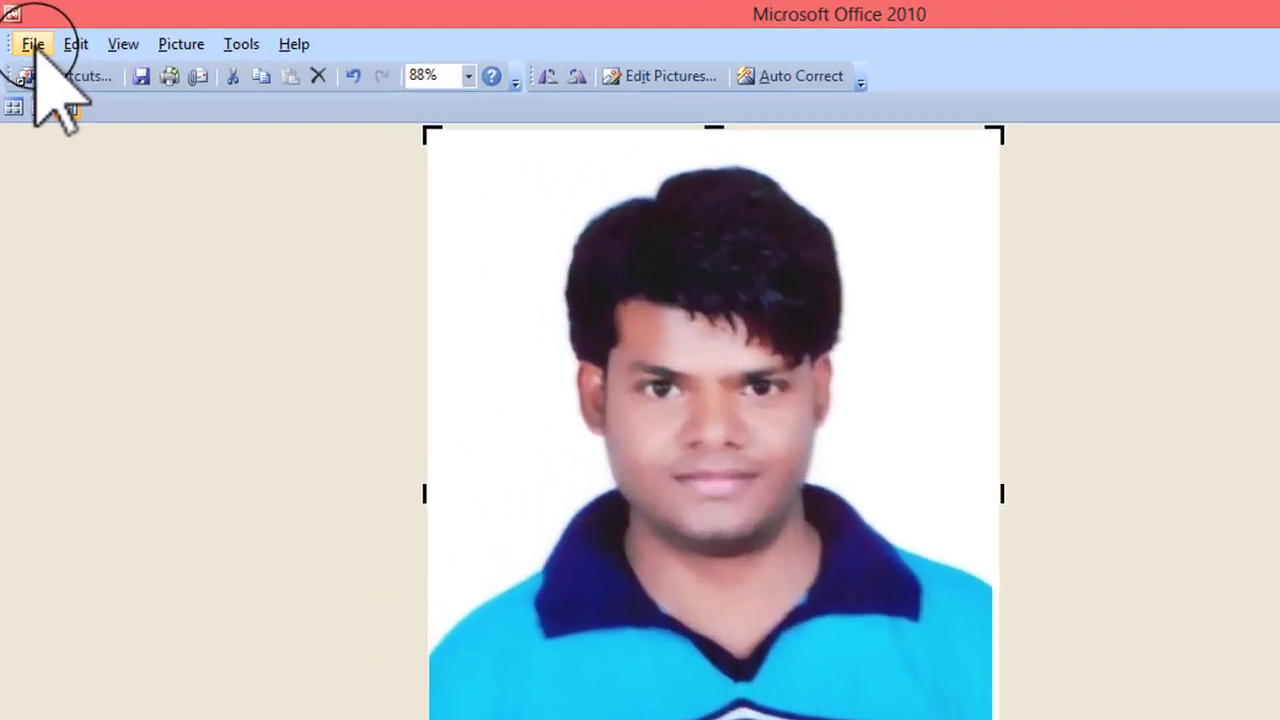
left_click(27, 36)
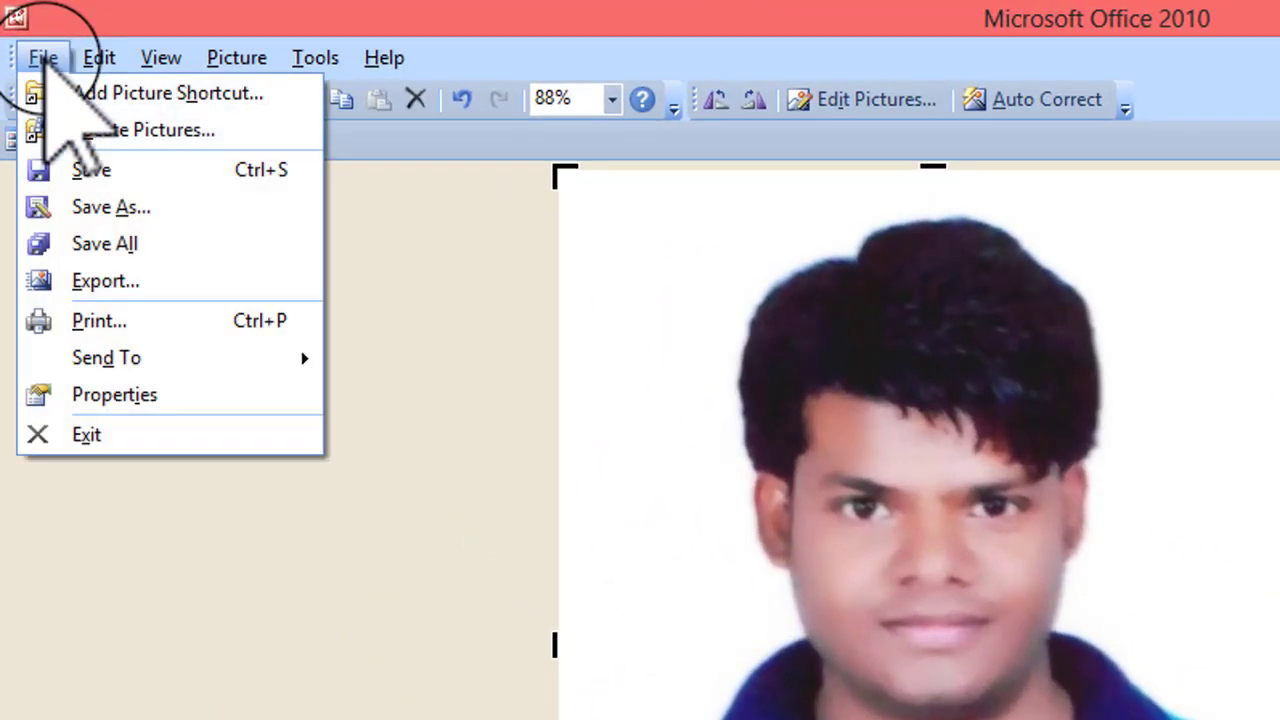
left_click(270, 165)
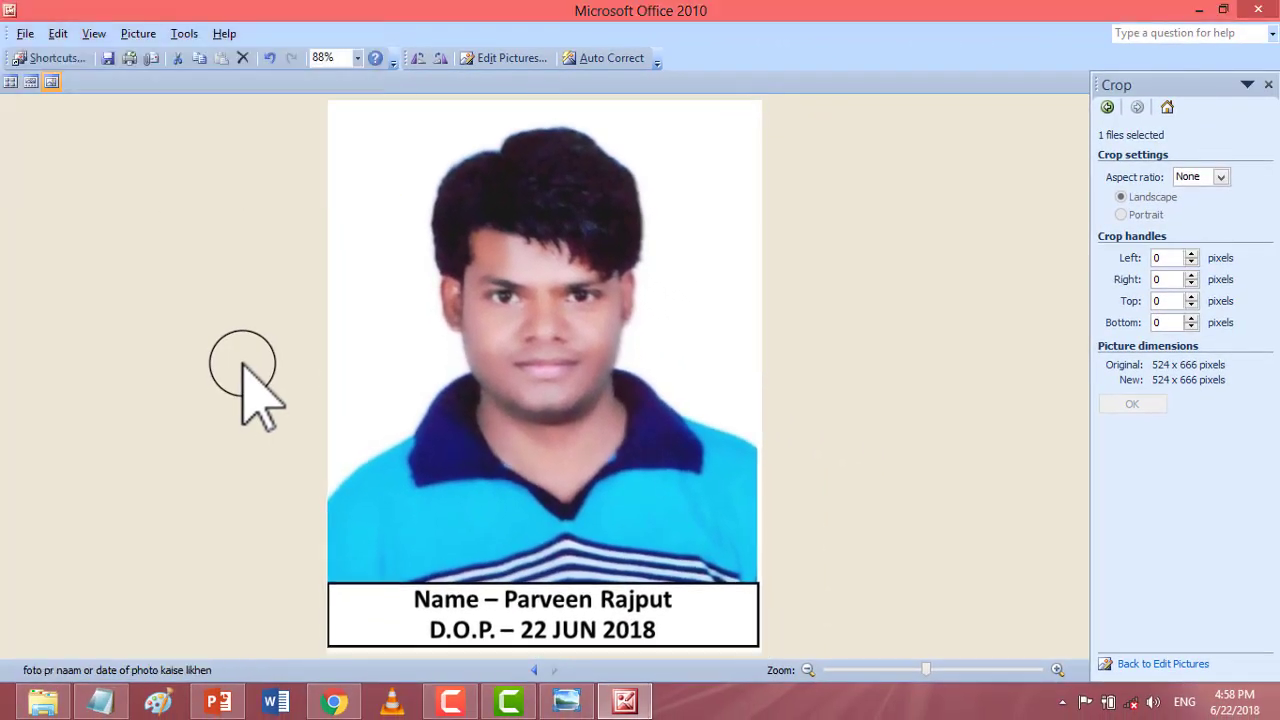
Step: Close Picture Manager and select the cropped 47.9 KB photo file in the folder
left_click(1258, 9)
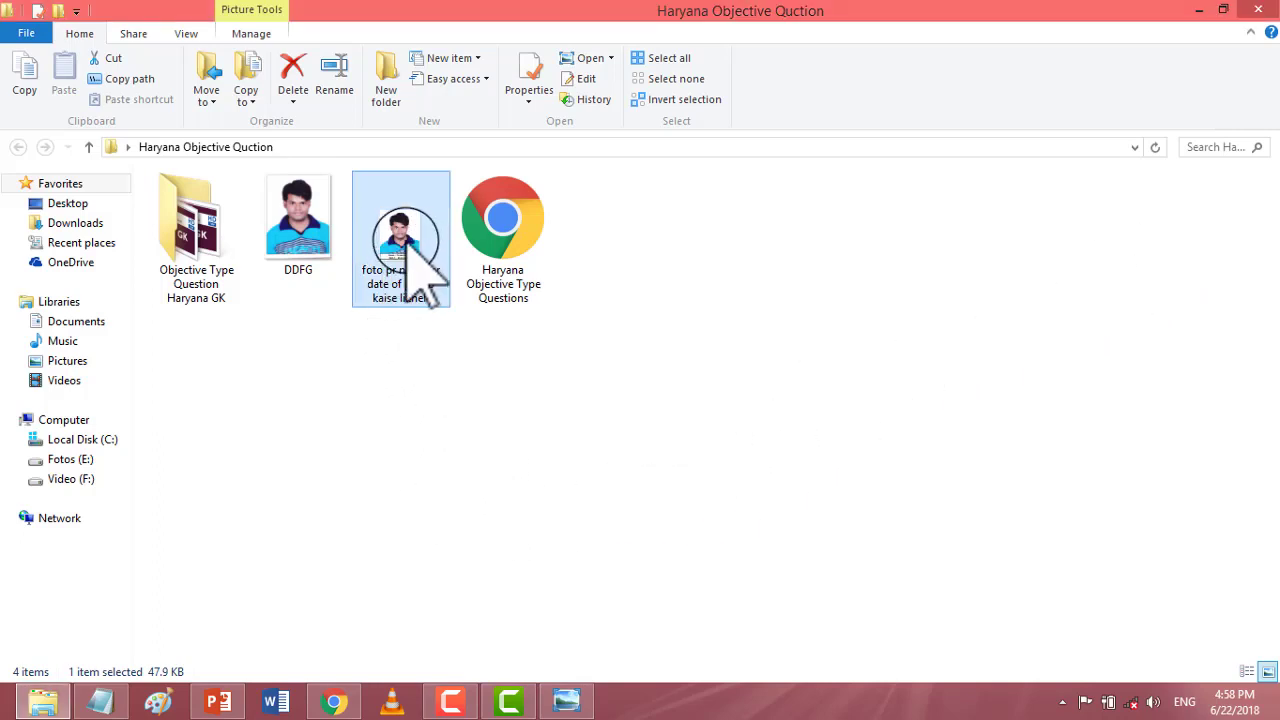
right_click(428, 262)
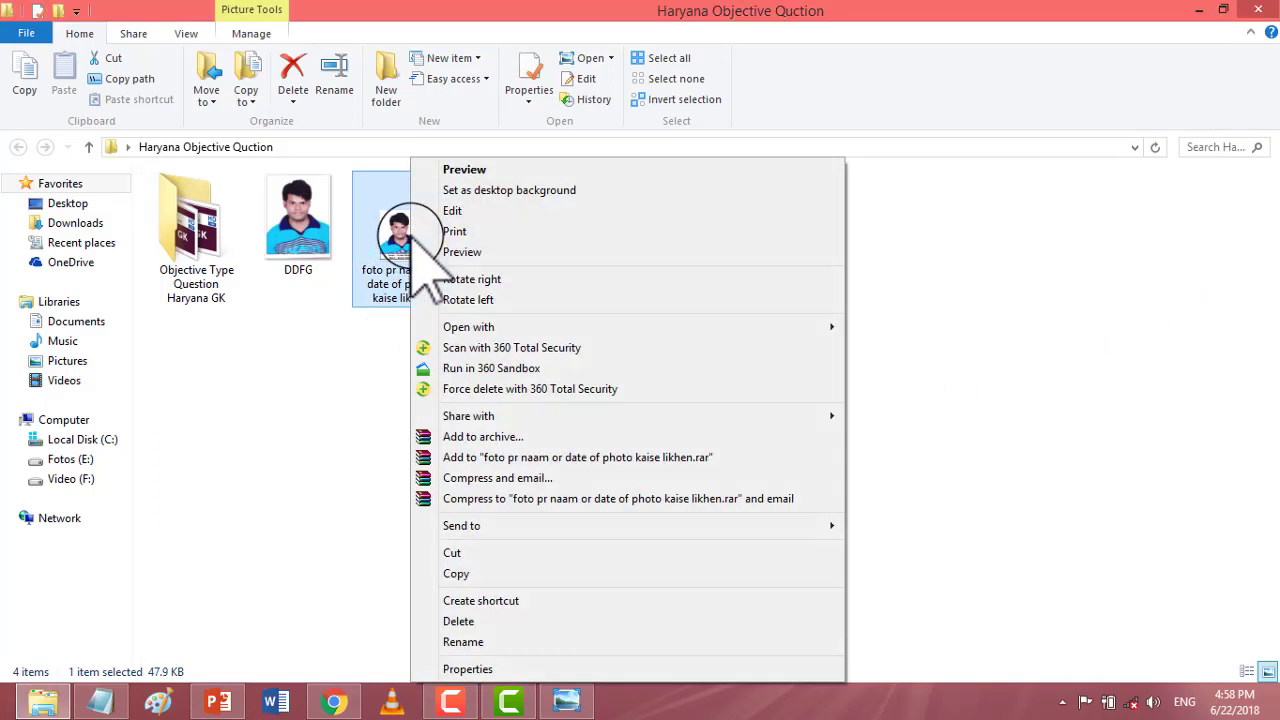
left_click(420, 242)
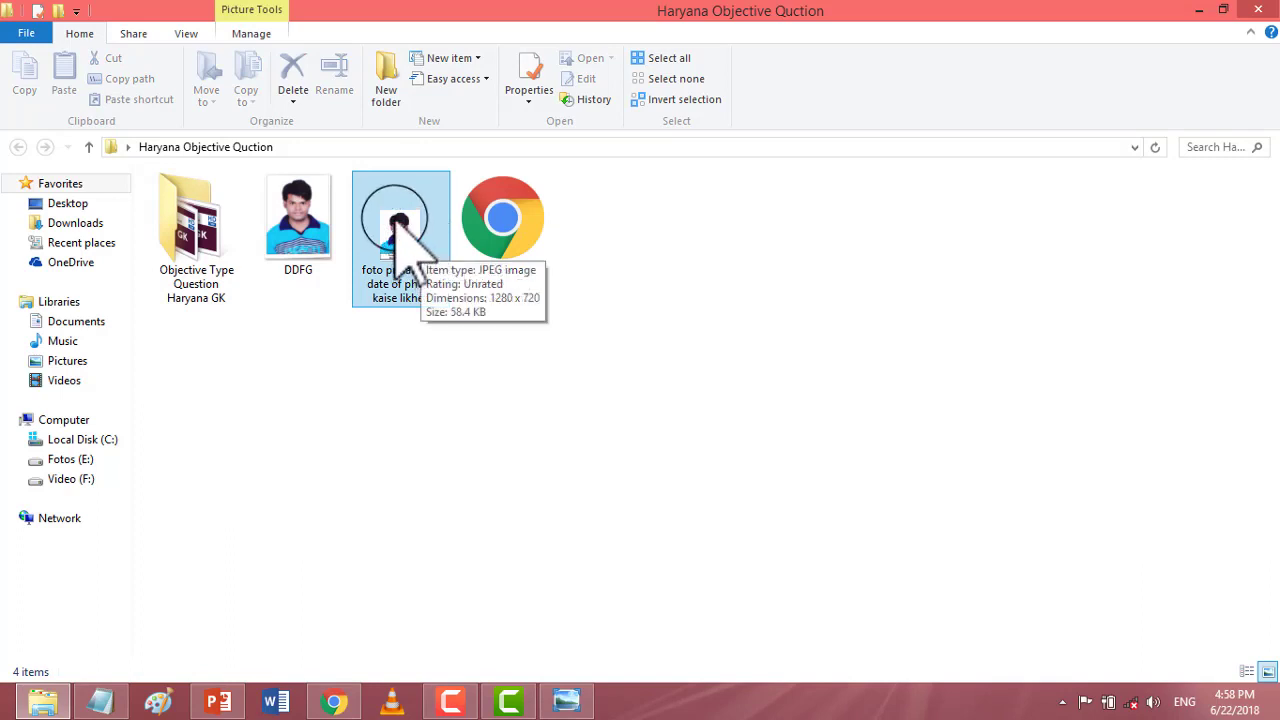
left_click(400, 230)
right_click(398, 214)
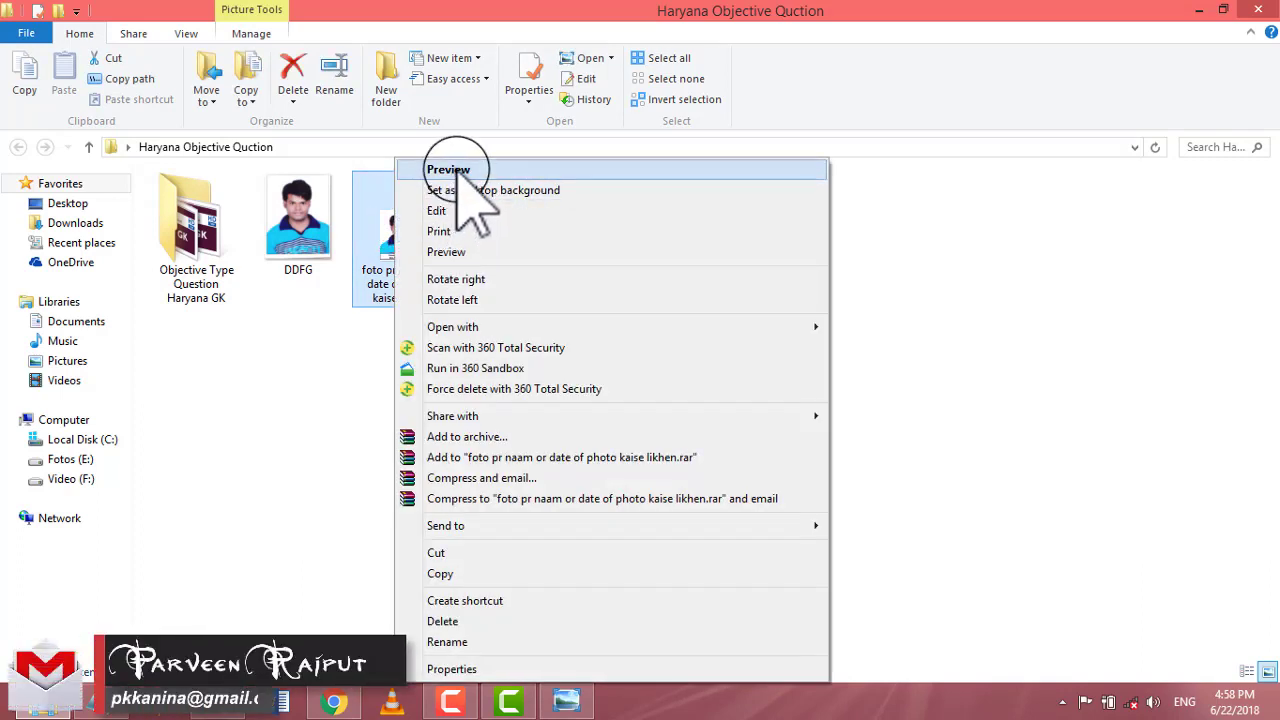
left_click(840, 300)
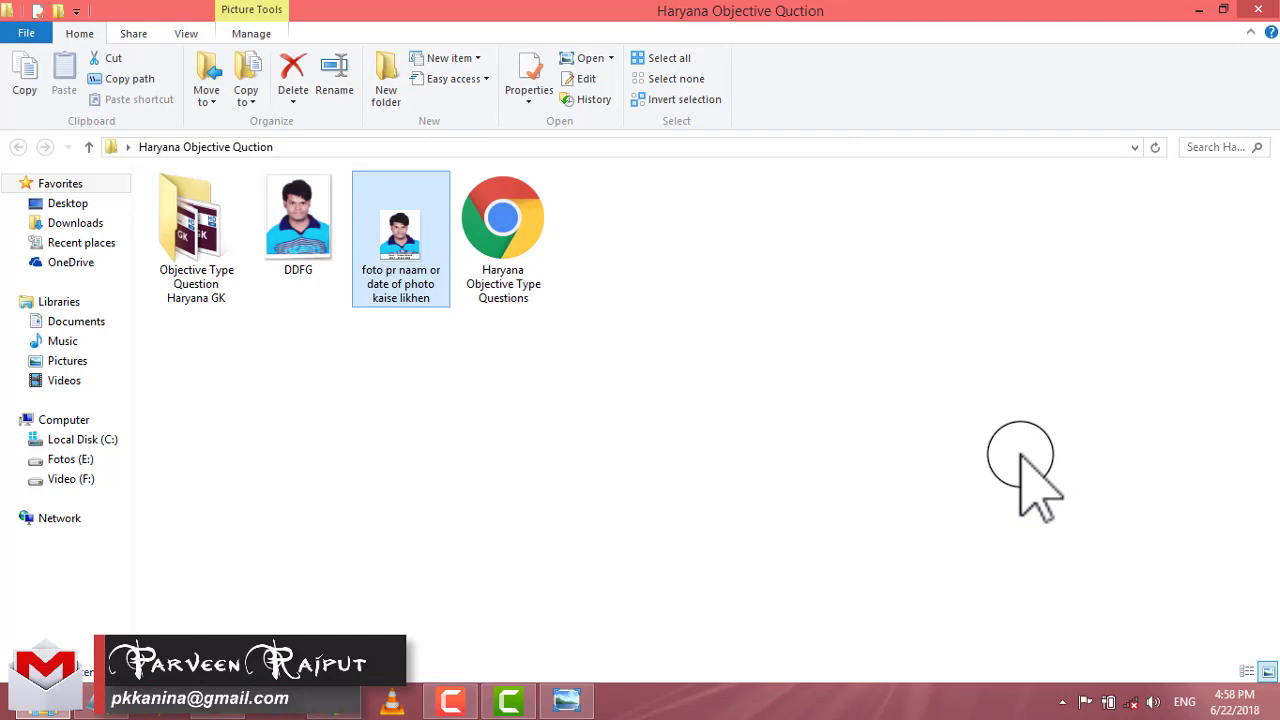
Step: View the cropped passport-style JPEG in Windows Photo Viewer, then close the viewer
key("Return")
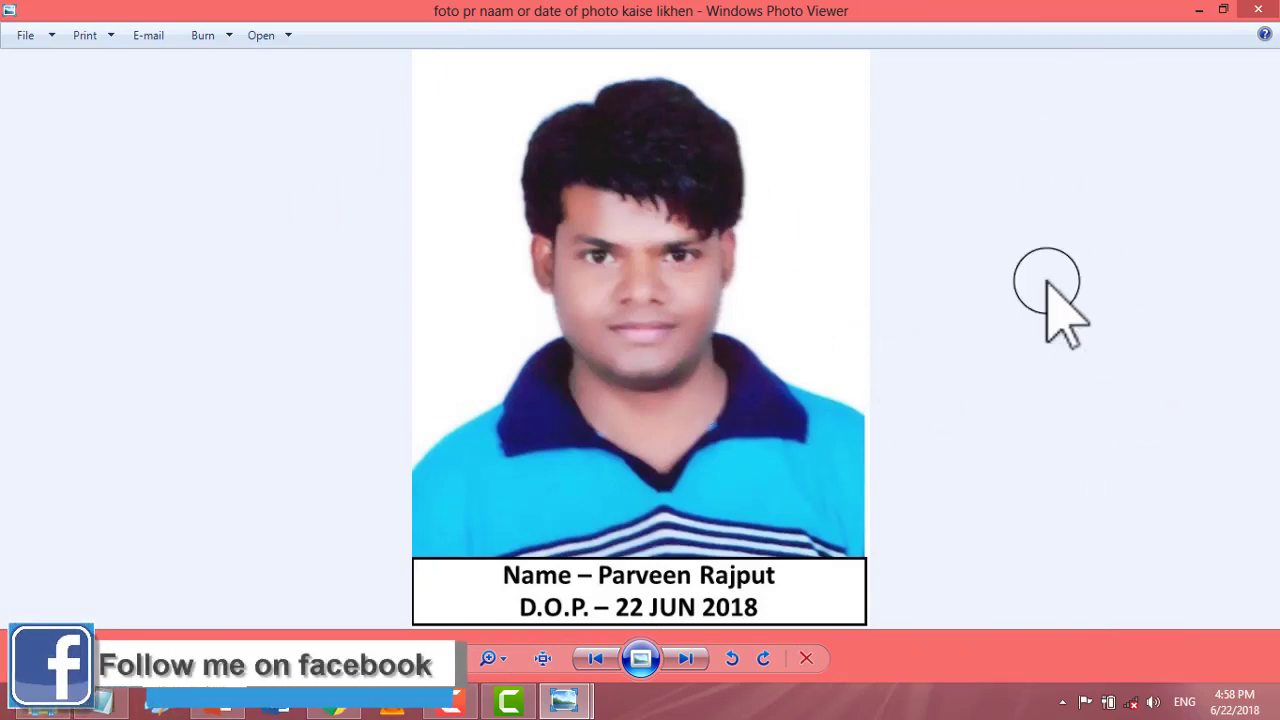
left_click(1258, 10)
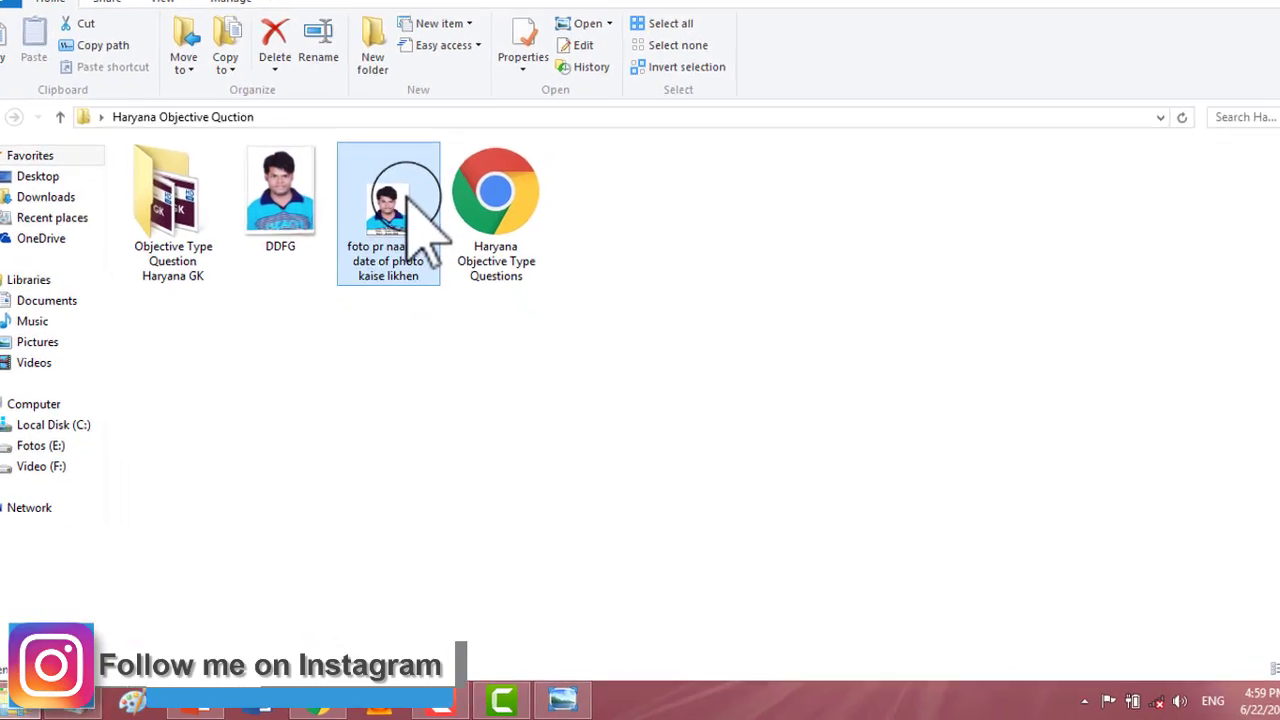
right_click(416, 228)
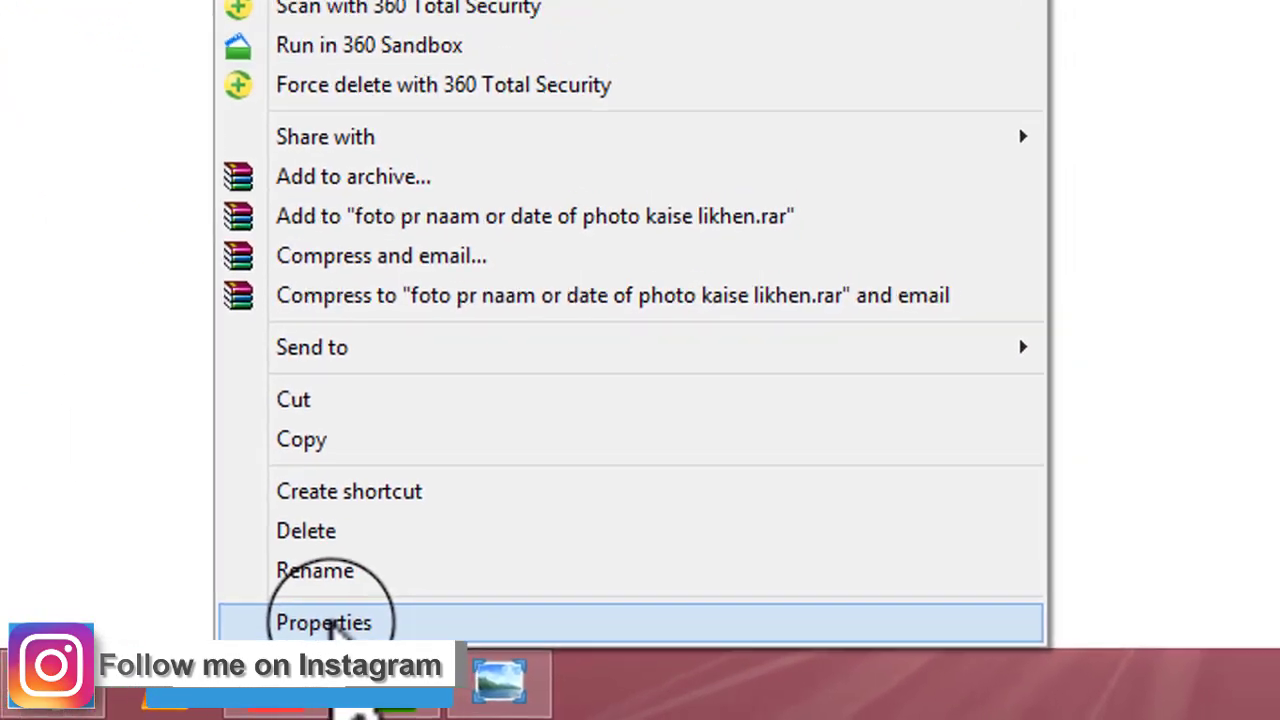
left_click(260, 612)
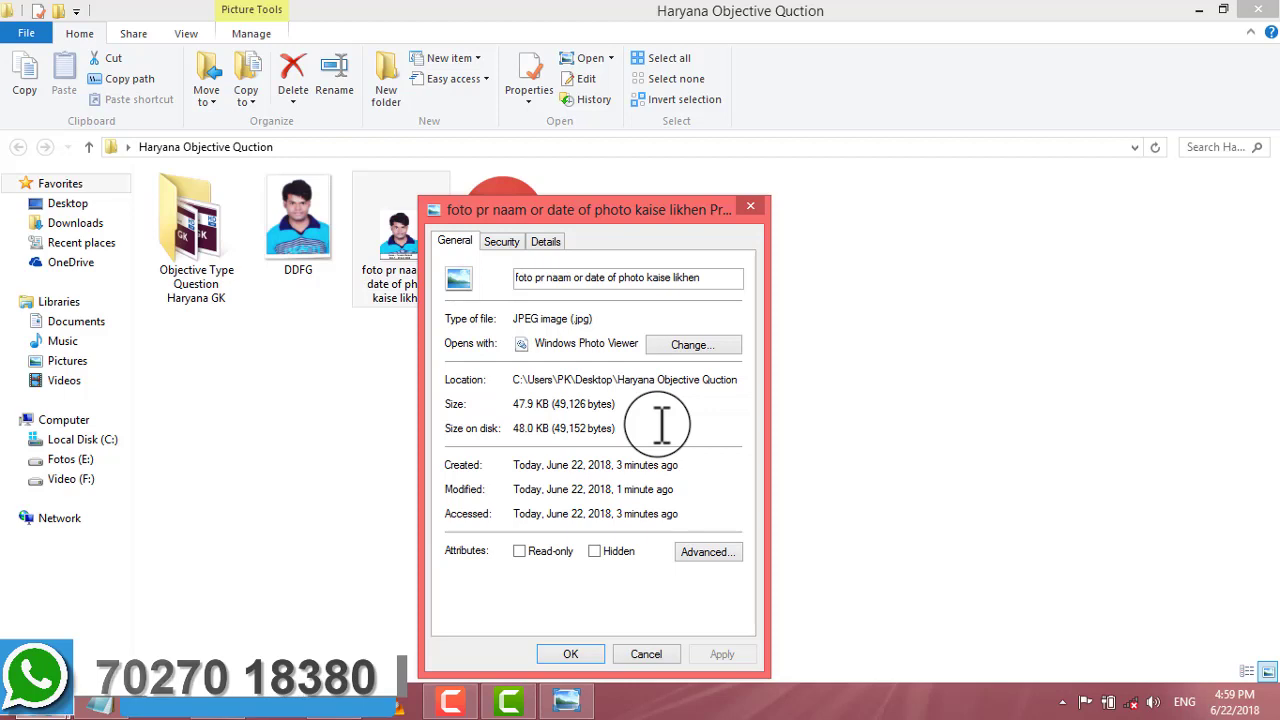
left_click(751, 207)
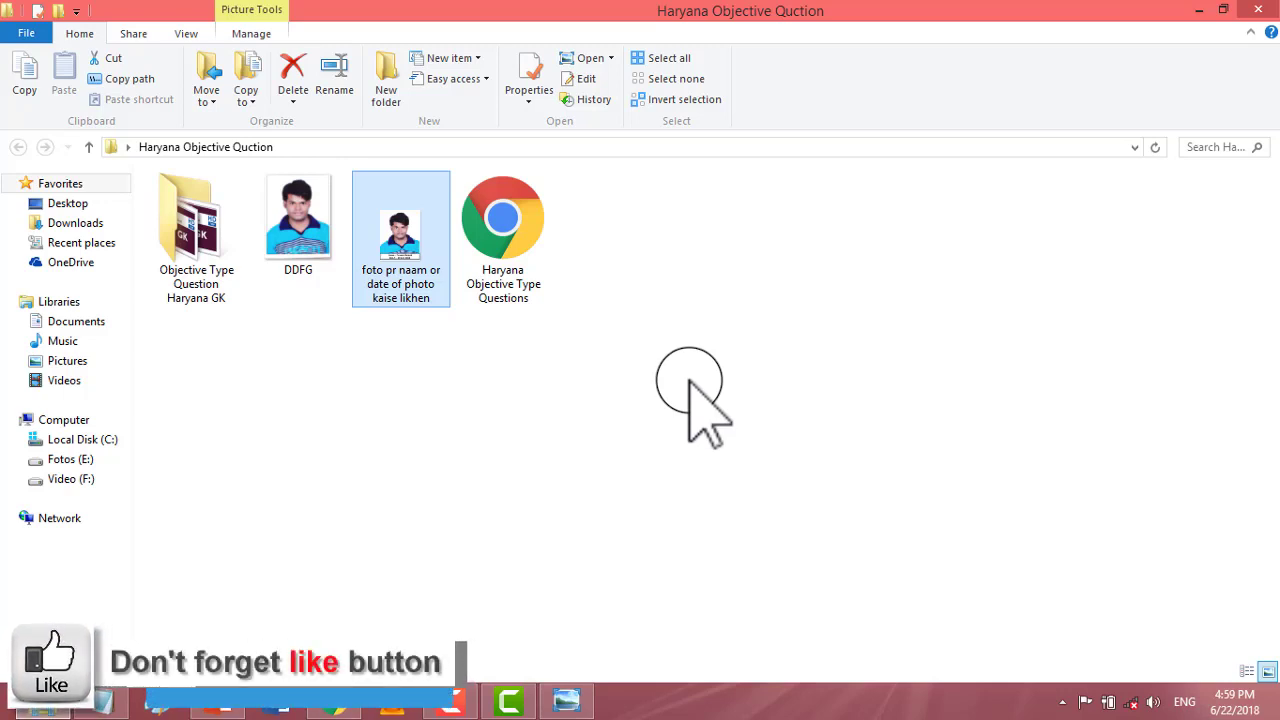
Step: Minimize the File Explorer window to reveal the desktop
left_click(1200, 12)
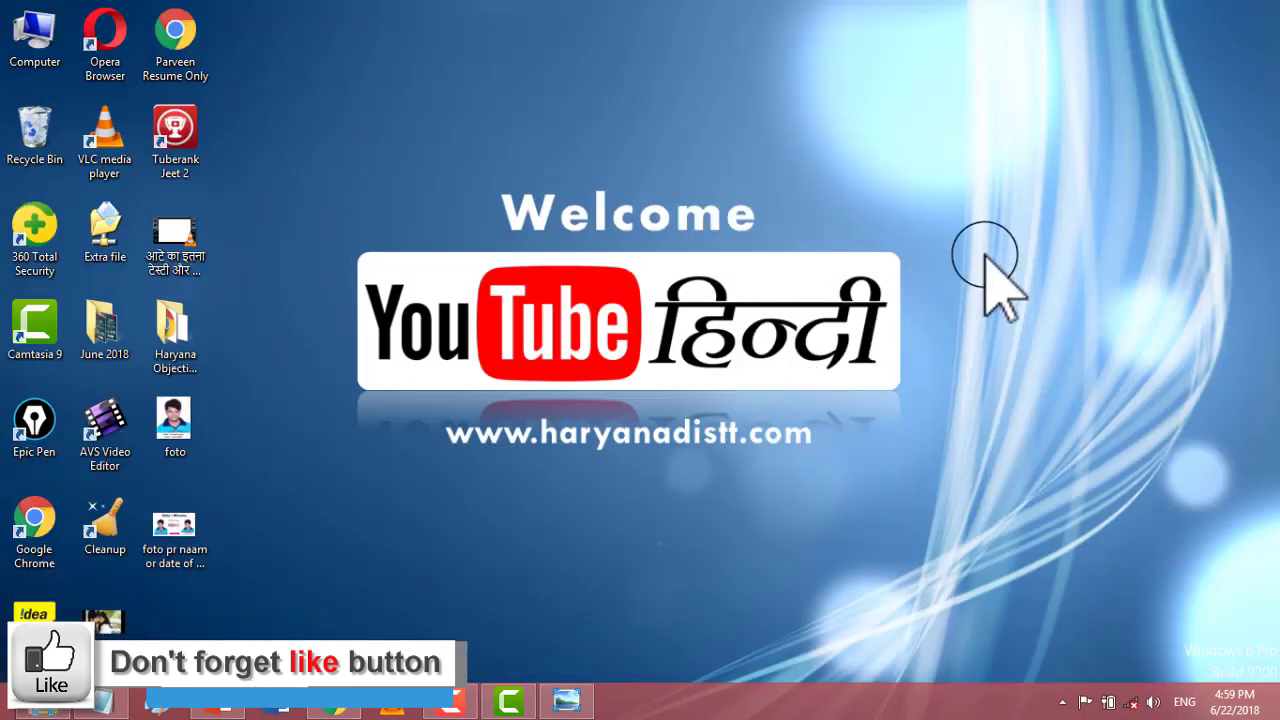